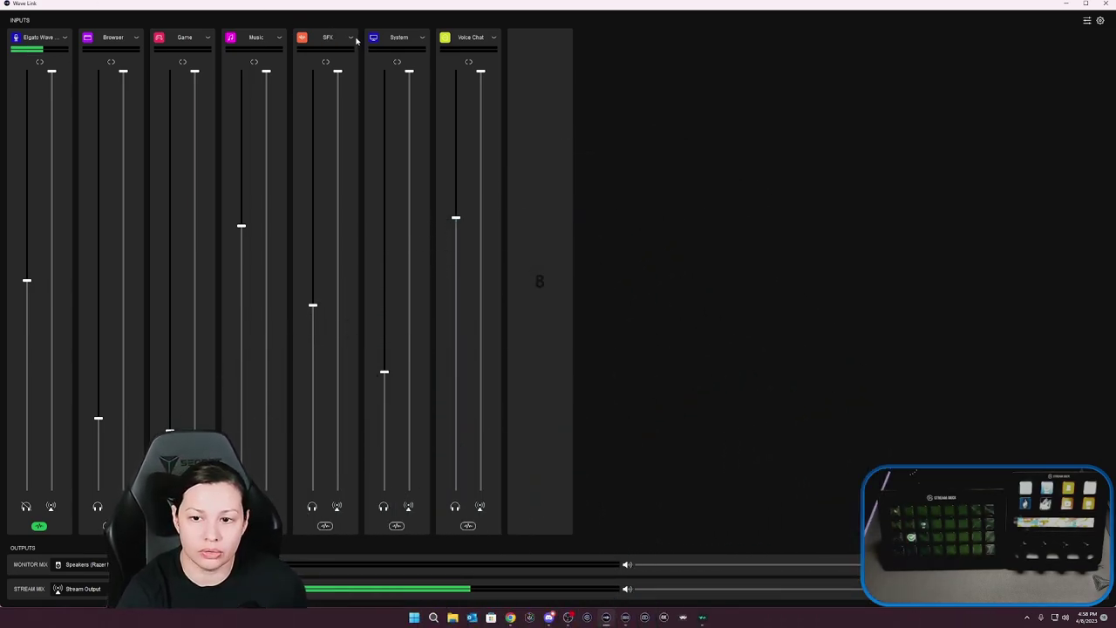
Step: Stop routing the SFX channel to MicrophoneFX
left_click(351, 38)
left_click(288, 176)
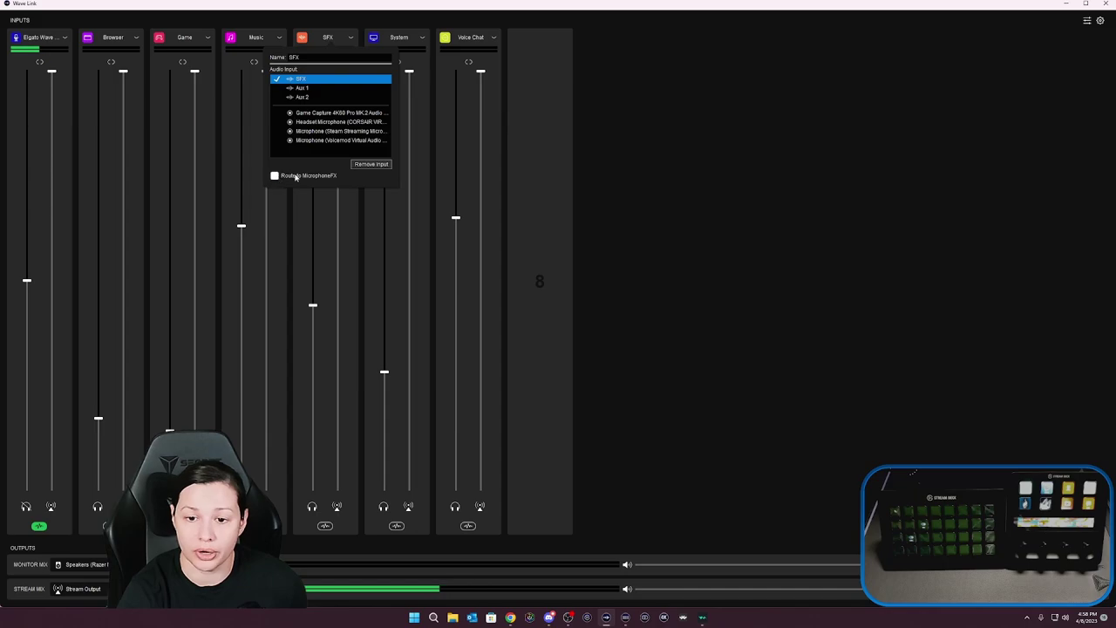
left_click(636, 163)
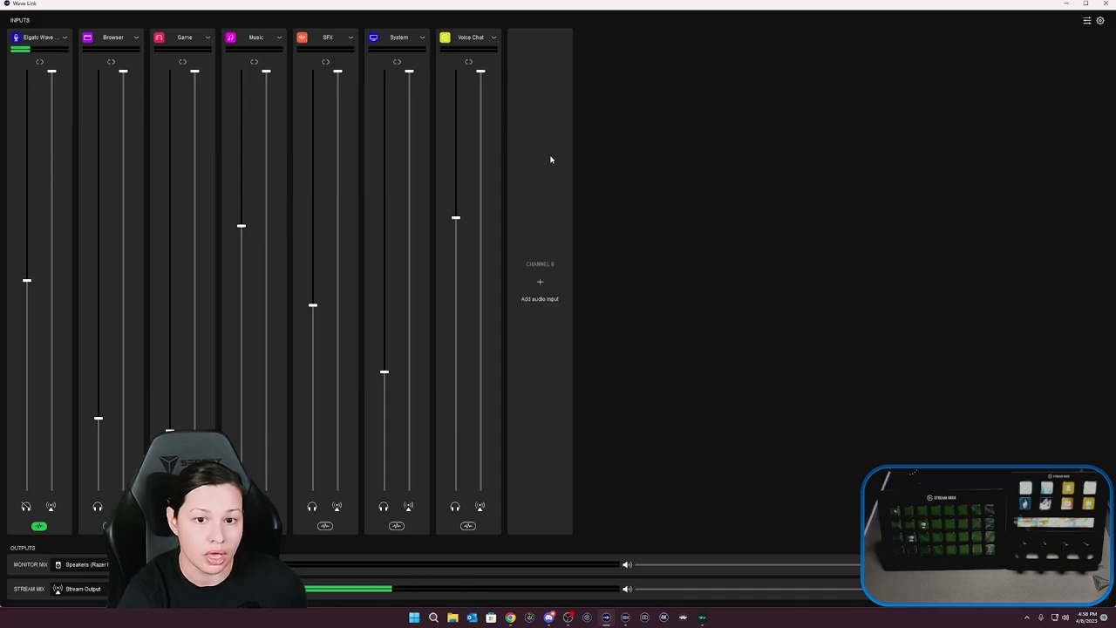
Step: Add Aux 1 and Aux 2 as new input channels after Voice Chat
left_click(541, 289)
left_click(516, 310)
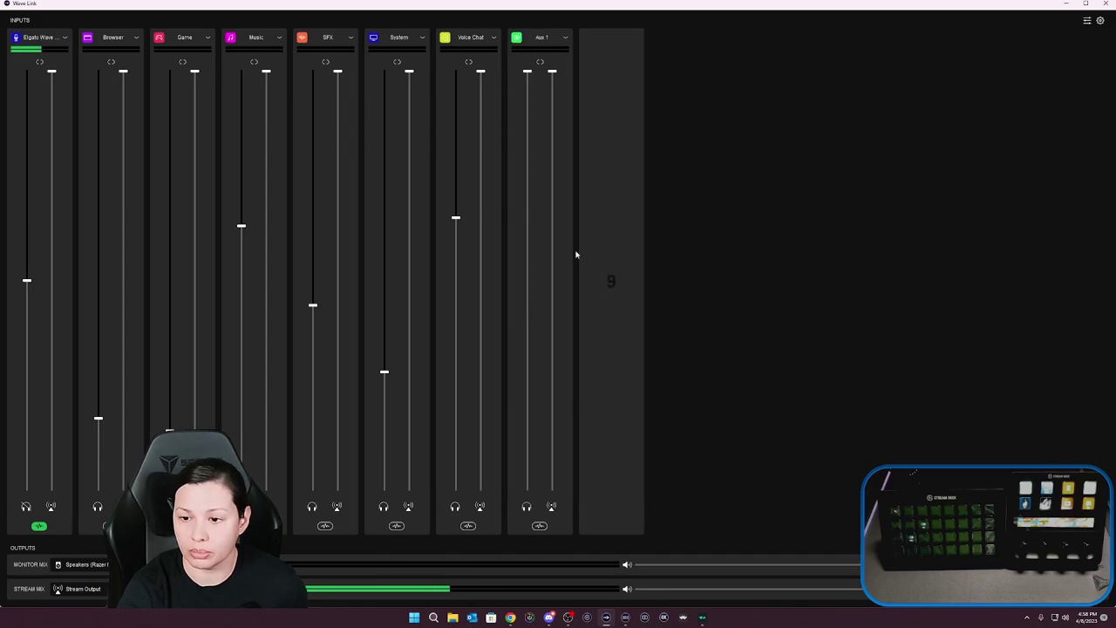
left_click(613, 284)
left_click(599, 312)
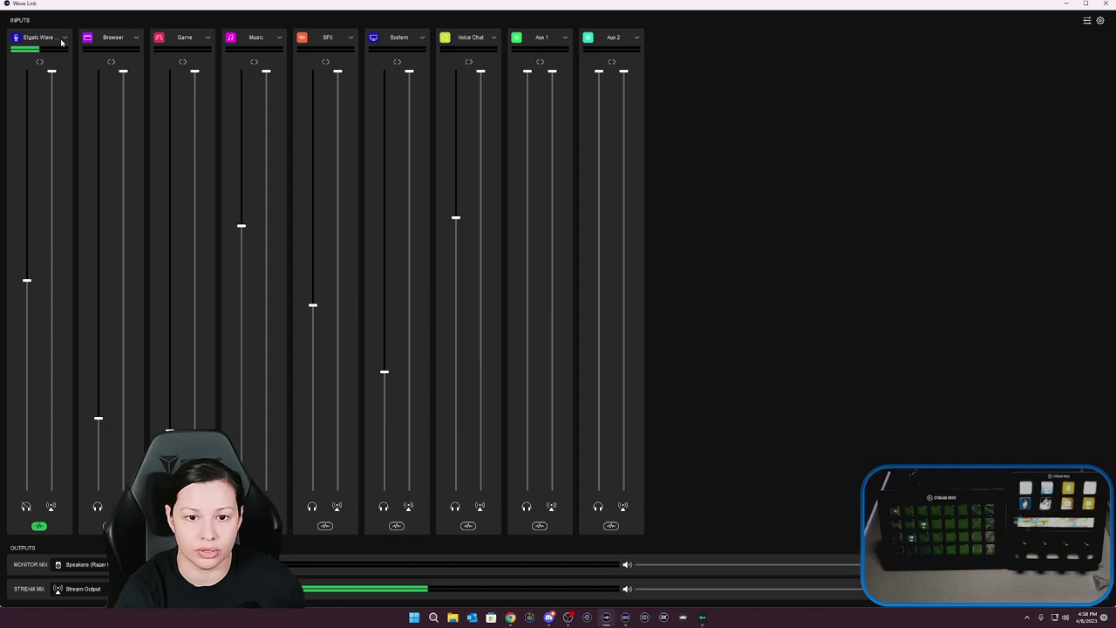
left_click(136, 37)
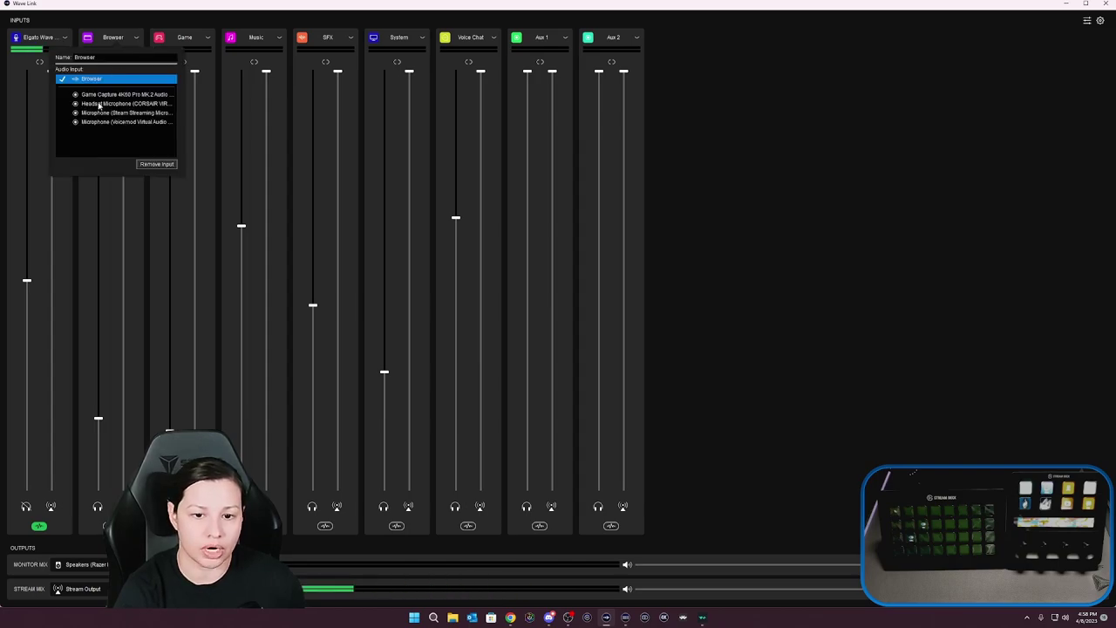
Step: Review the input settings of the Game, Music, System, Voice Chat, Aux 1 and Aux 2 channels
left_click(209, 38)
left_click(282, 38)
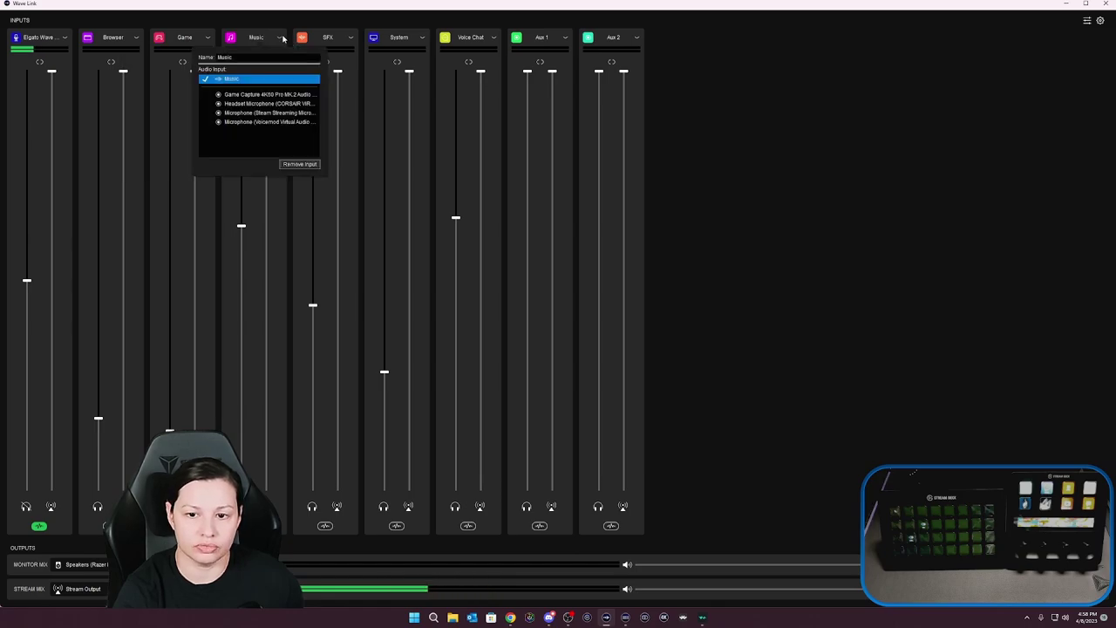
left_click(422, 38)
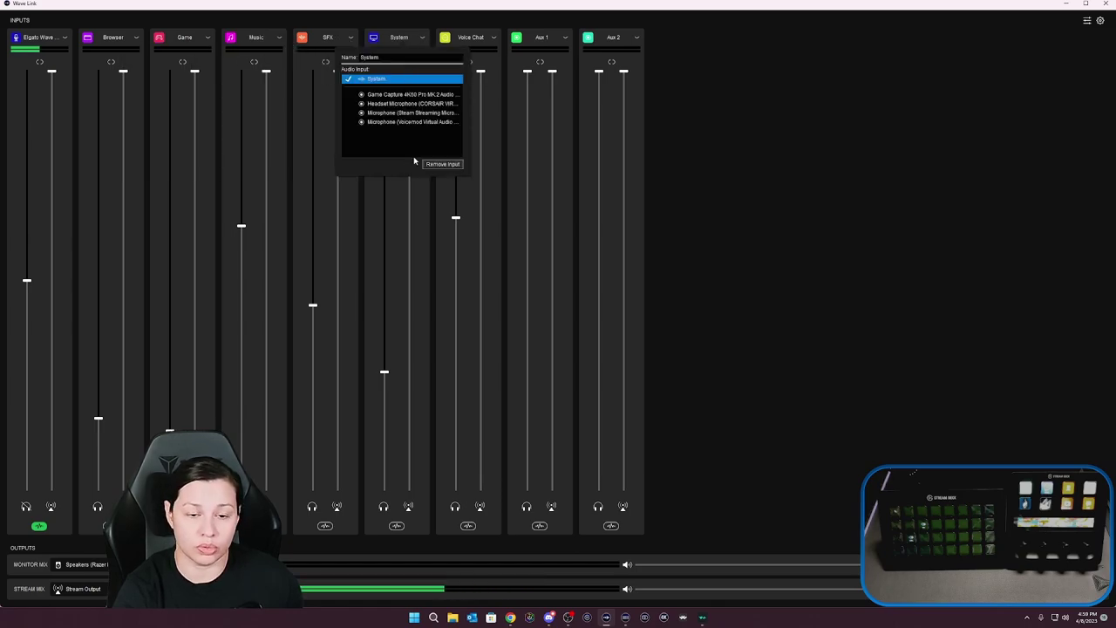
left_click(493, 37)
left_click(493, 38)
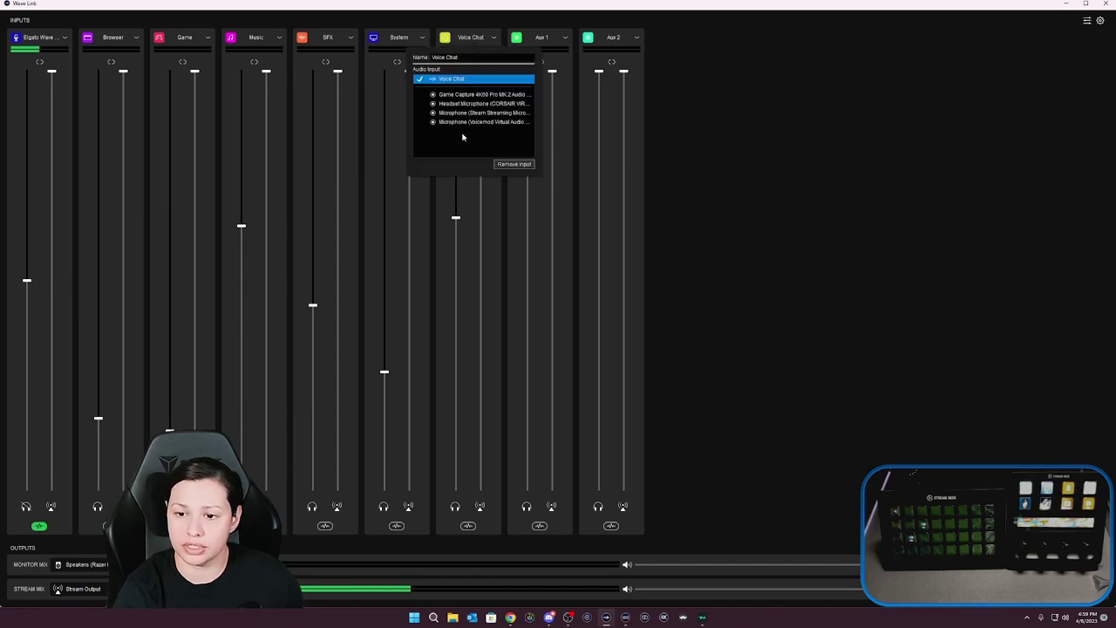
left_click(565, 38)
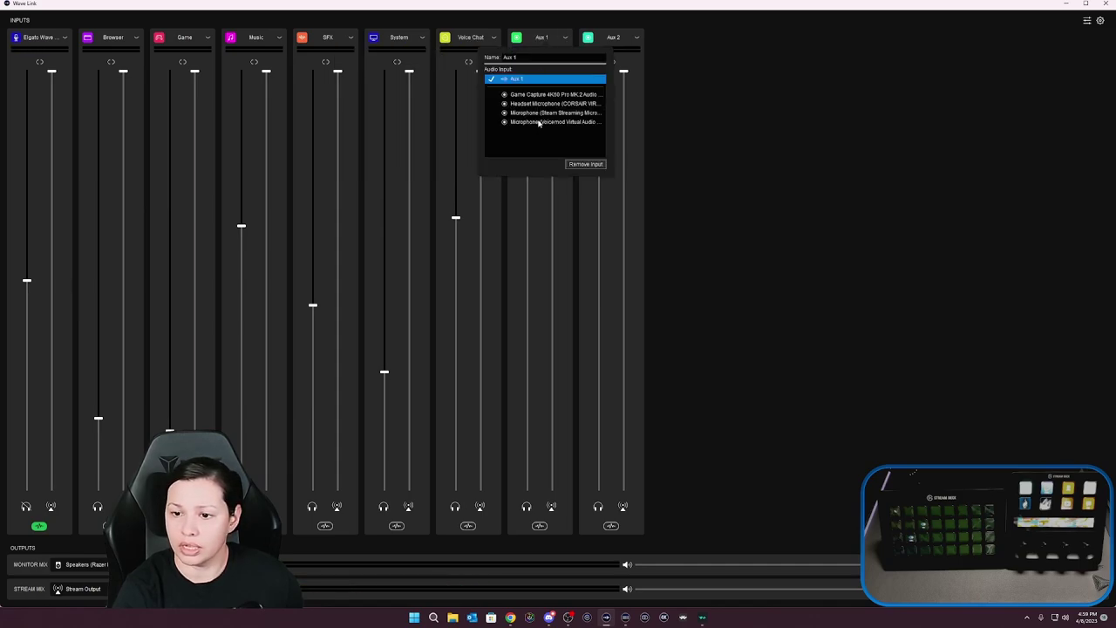
left_click(636, 38)
left_click(637, 38)
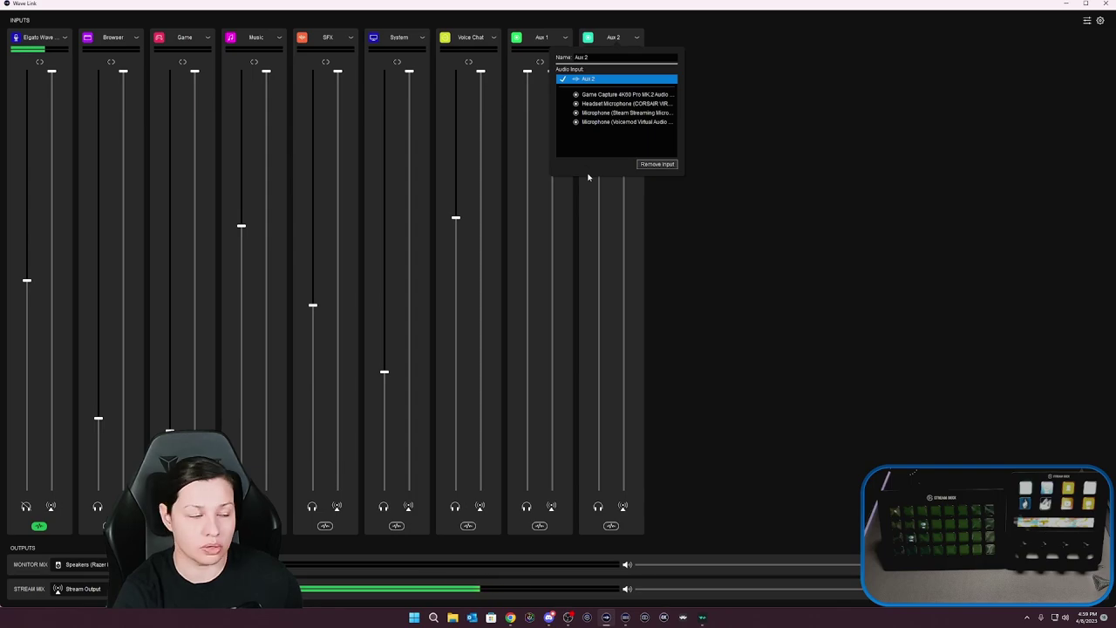
Step: Route the SFX channel back into MicrophoneFX
left_click(349, 38)
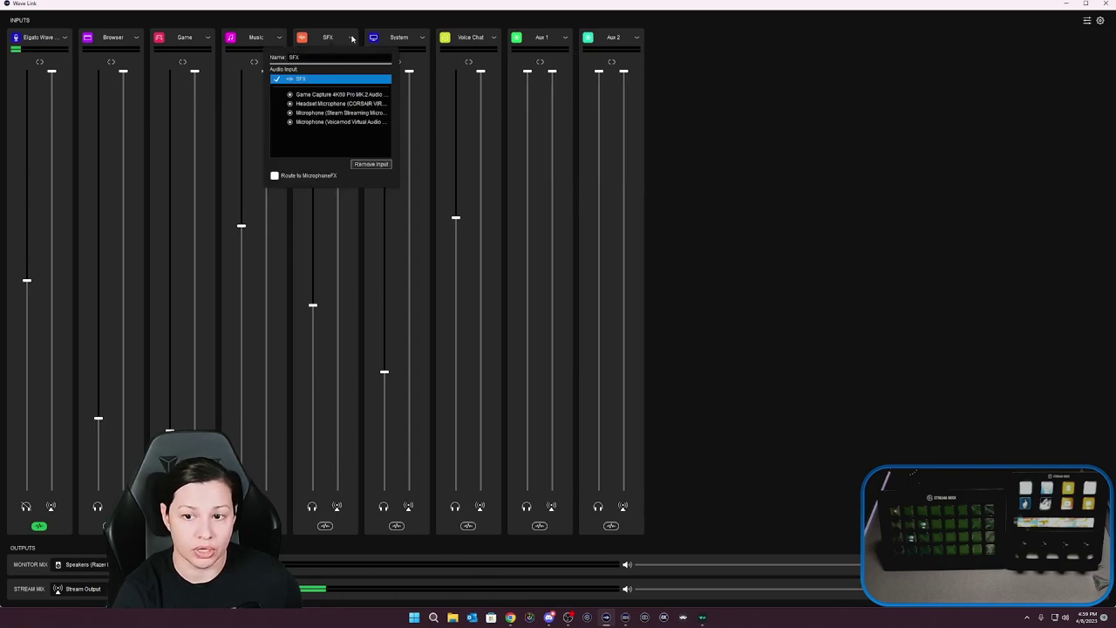
left_click(317, 176)
left_click(822, 229)
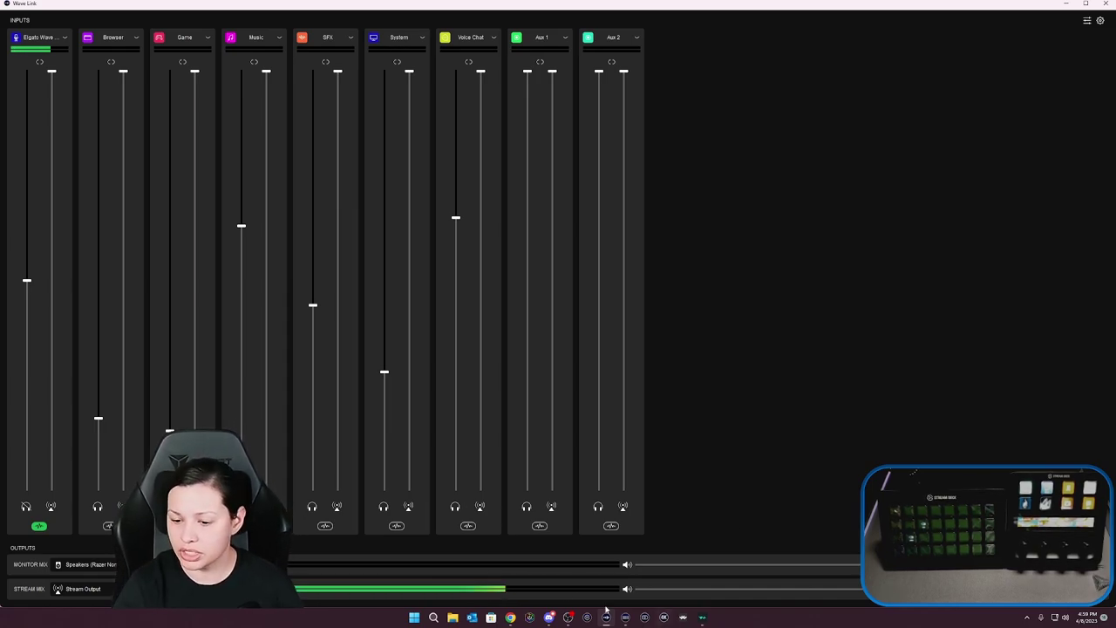
key("alt+Tab")
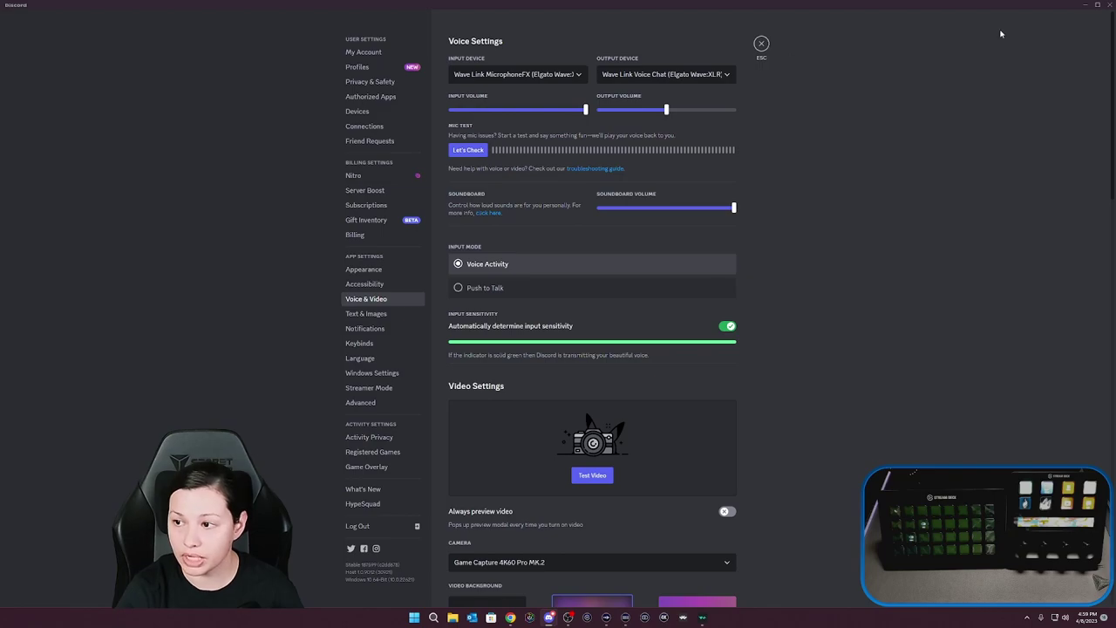
left_click(1083, 6)
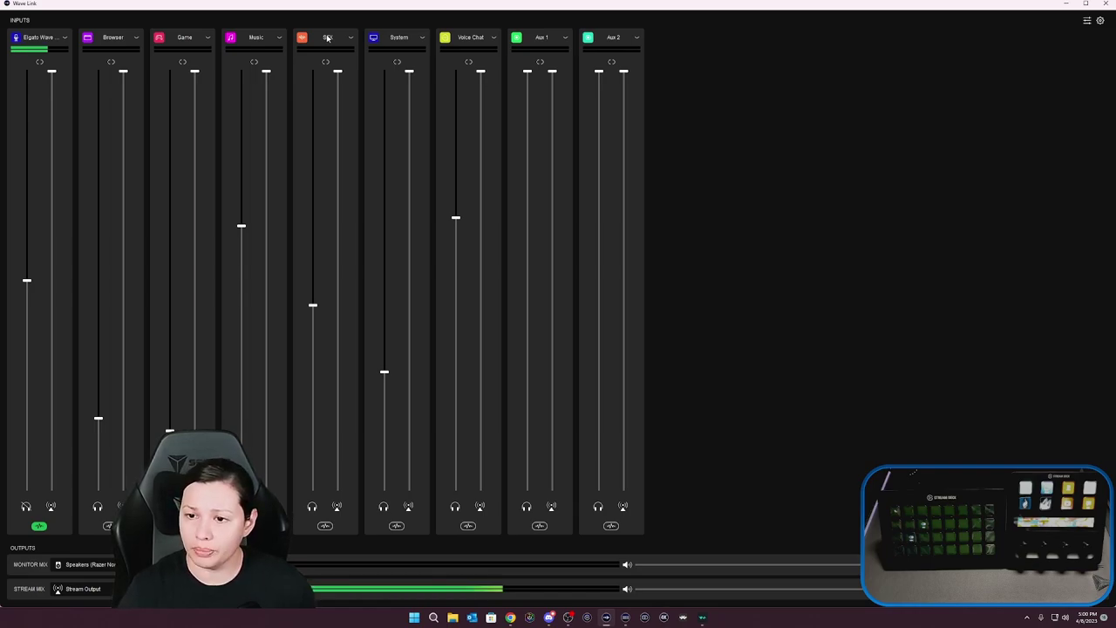
Step: Remove the Aux 2 and Aux 1 input channels, then check the SFX channel settings
left_click(637, 38)
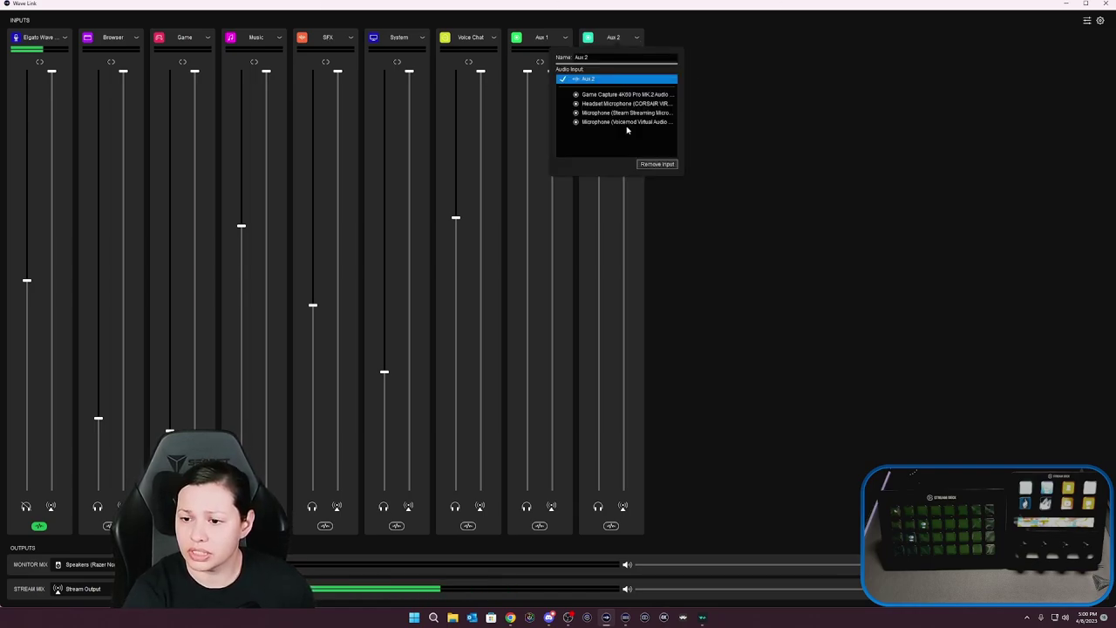
left_click(657, 164)
left_click(565, 37)
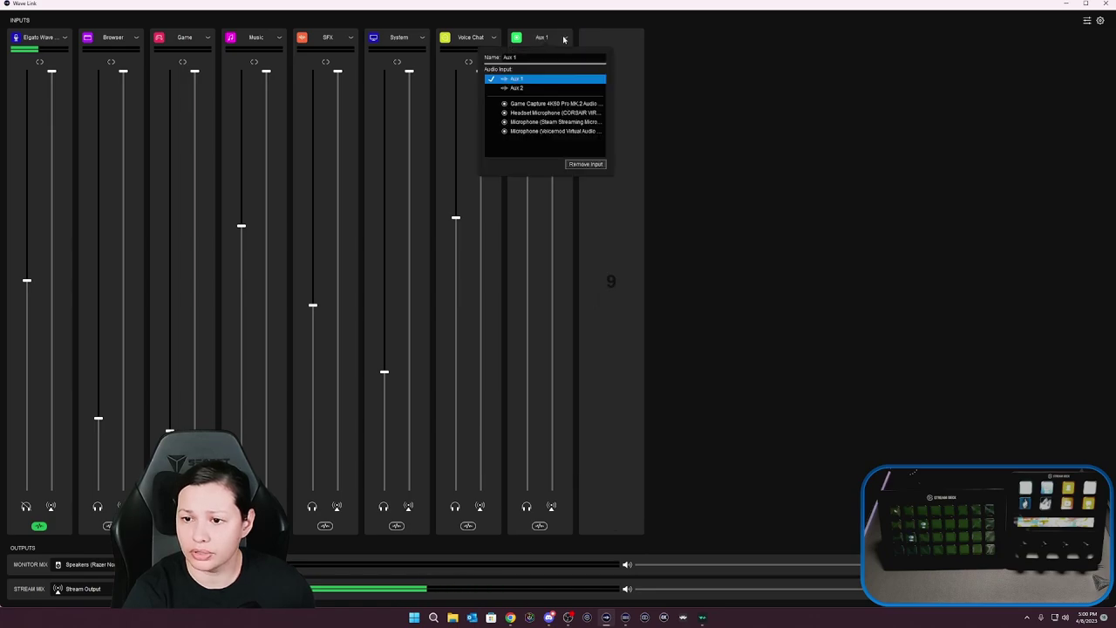
left_click(582, 164)
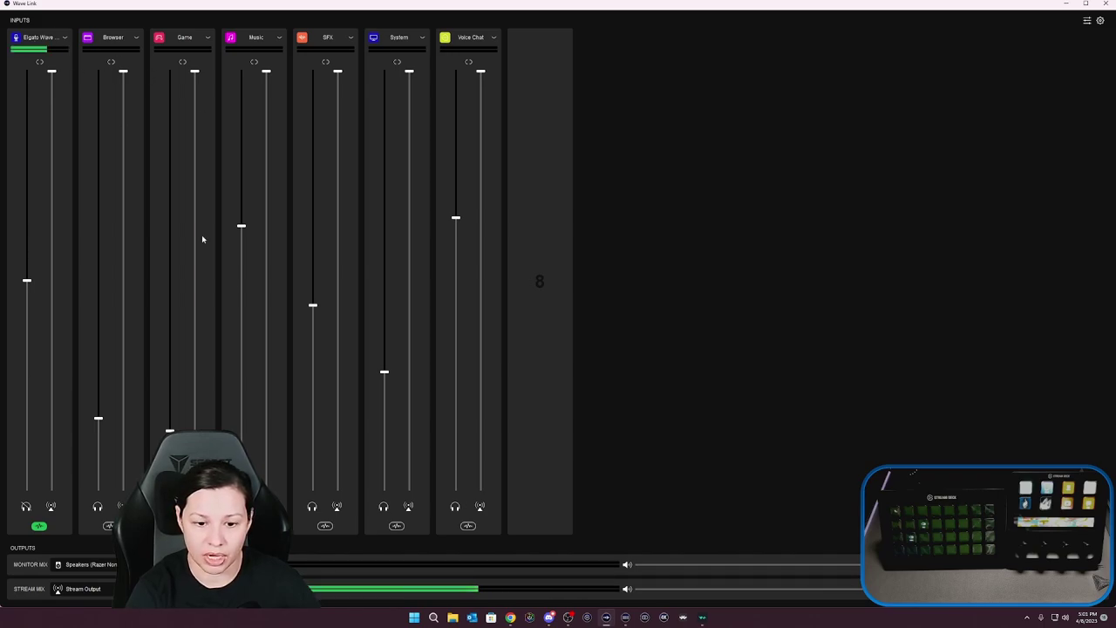
left_click(349, 37)
left_click(710, 522)
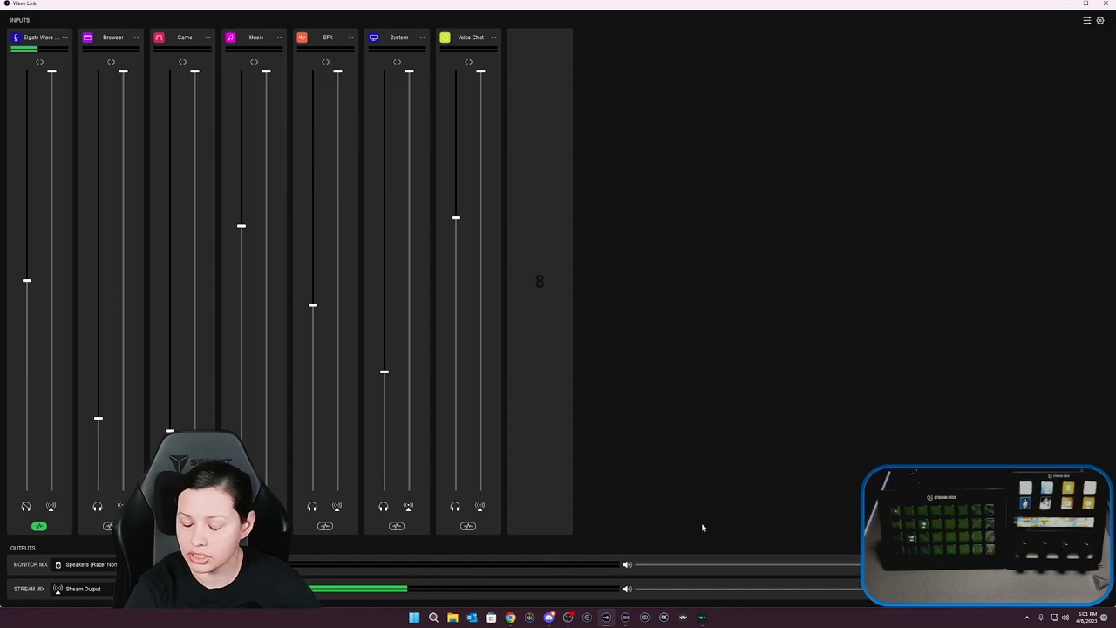
Step: Show Voicemod's audio settings: Wave Link MicrophoneFX input, Wave Link SFX output
left_click(702, 617)
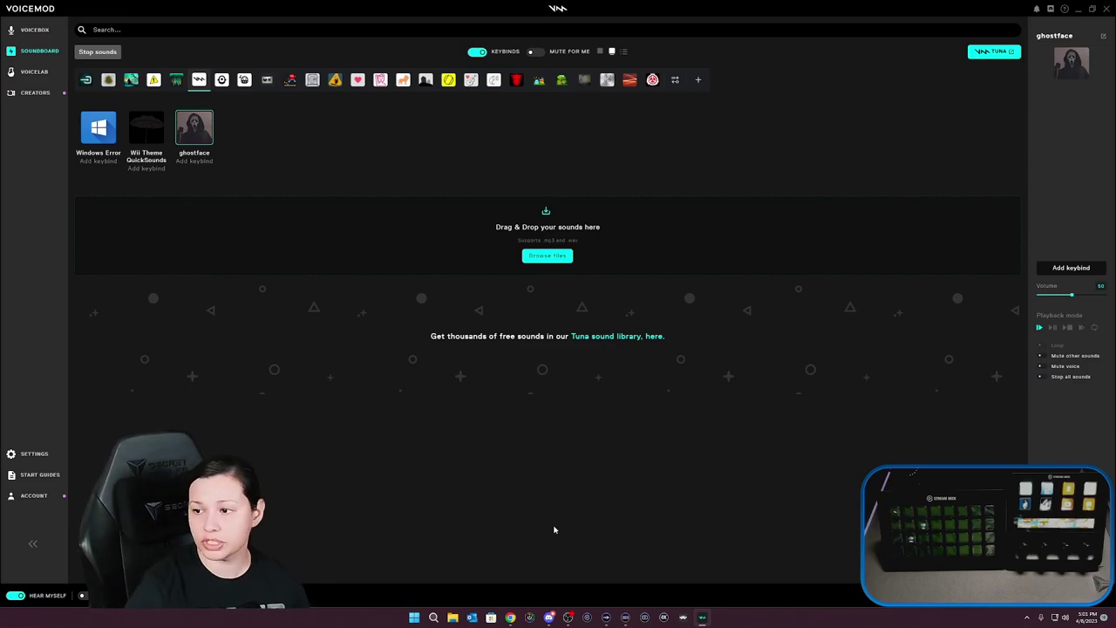
left_click(35, 32)
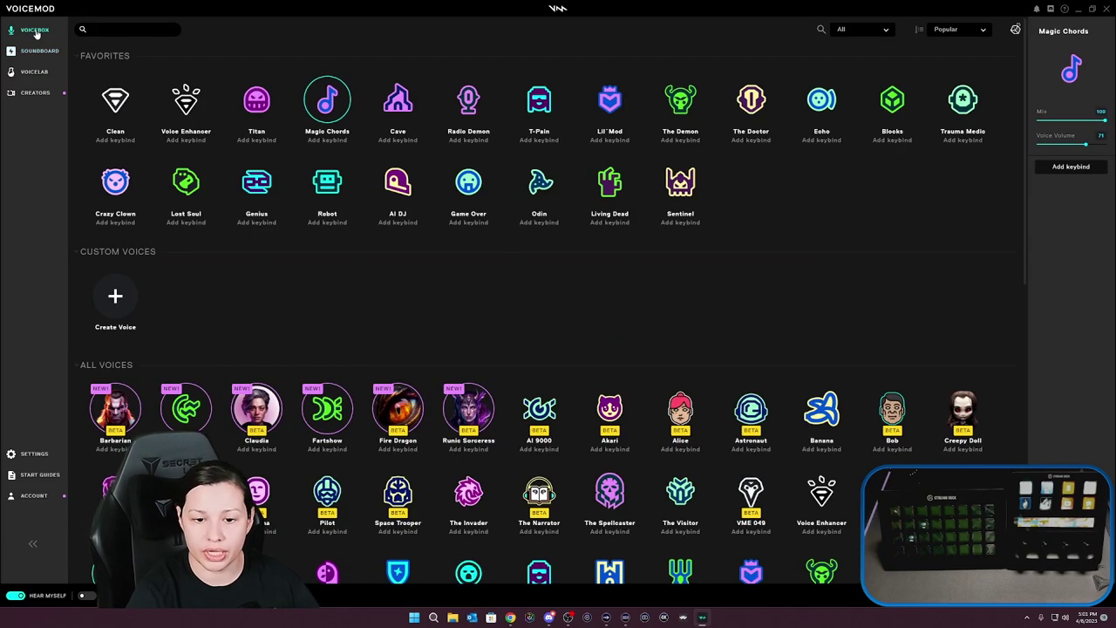
left_click(35, 454)
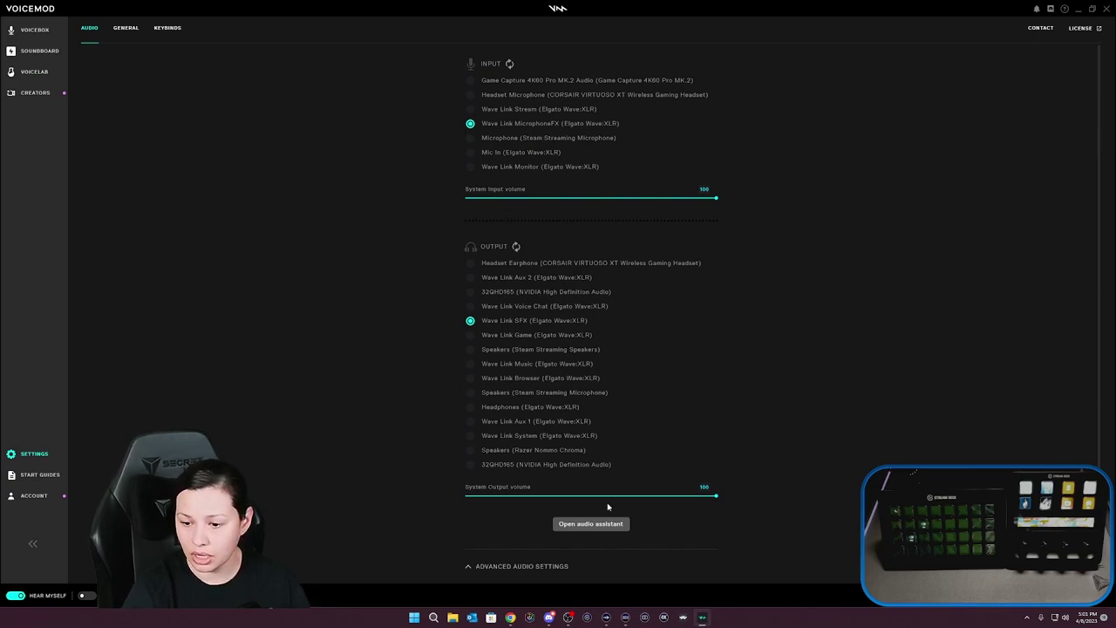
Step: Show Voicemod's soundboard and open the Tuna sound library in the browser
left_click(40, 51)
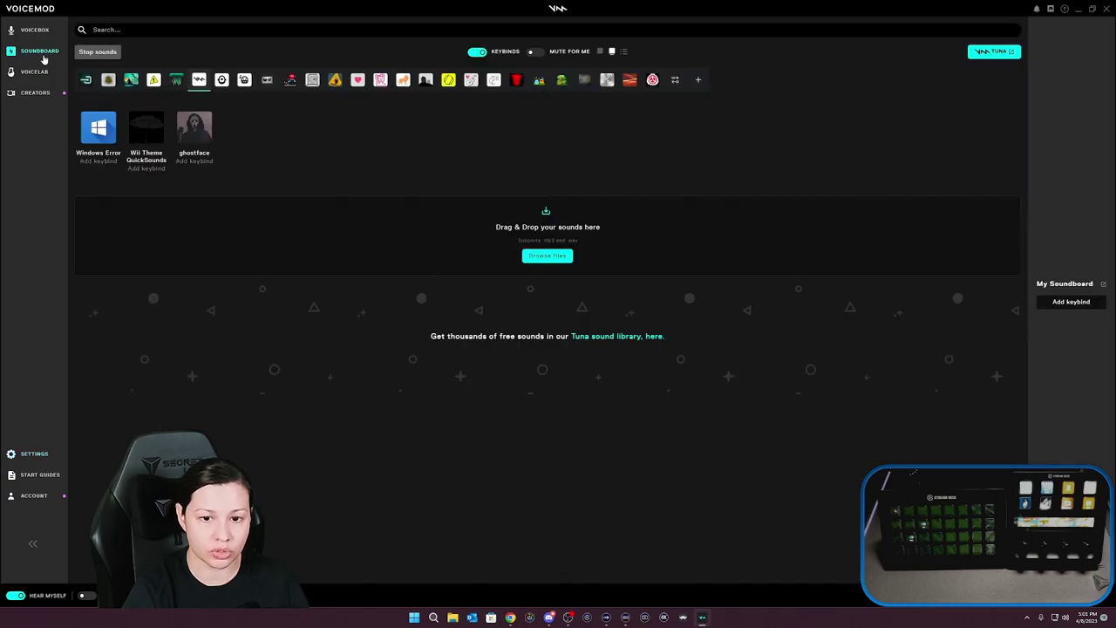
left_click(986, 54)
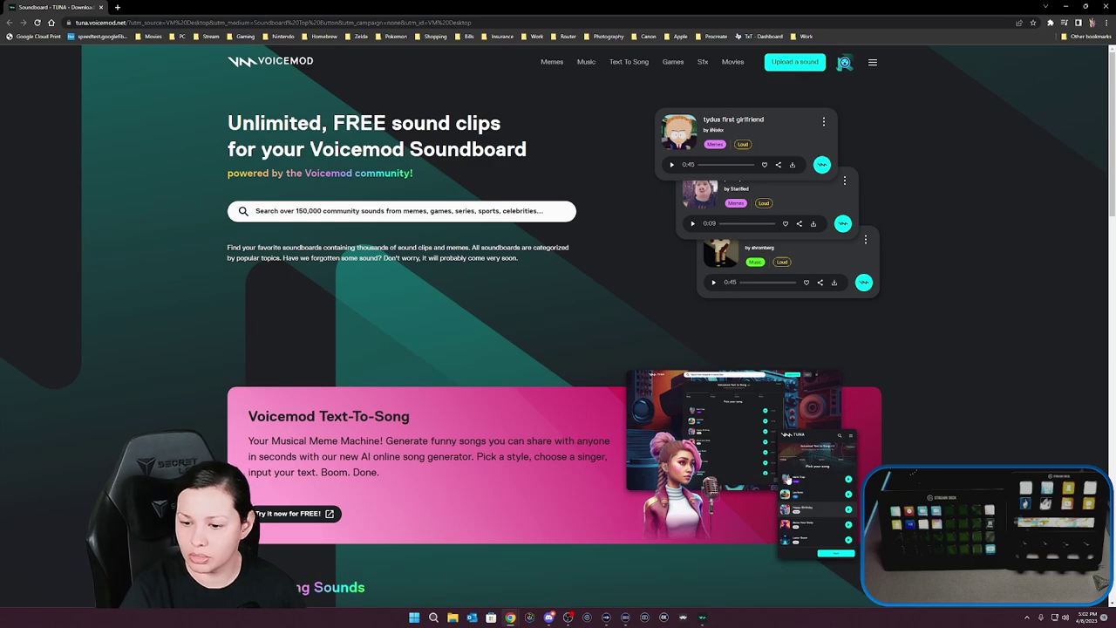
Step: Browse Tuna and preview the 'gucci on my pjs' and 'bruh bruh bruh' sounds
scroll(607, 226, "down", 5)
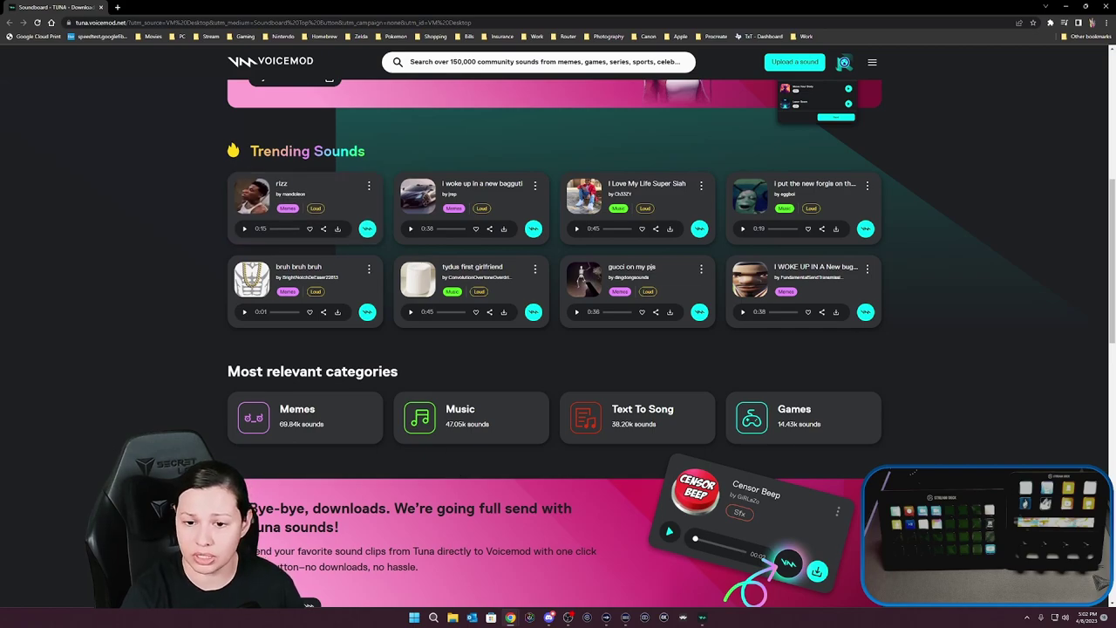
scroll(440, 421, "up", 4)
scroll(441, 421, "down", 2)
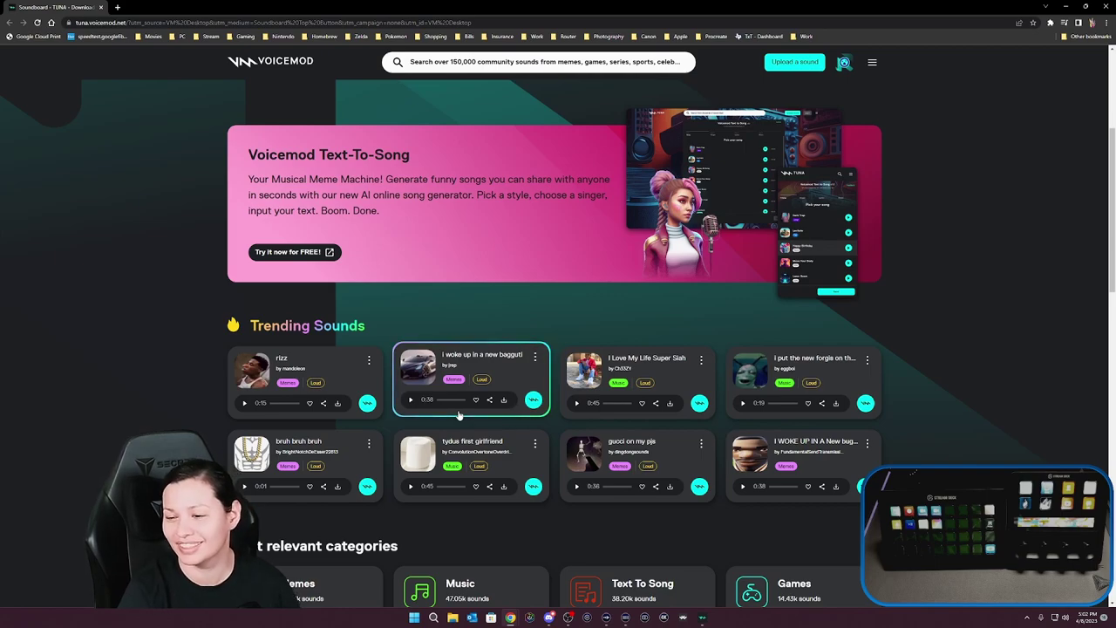
scroll(302, 279, "down", 2)
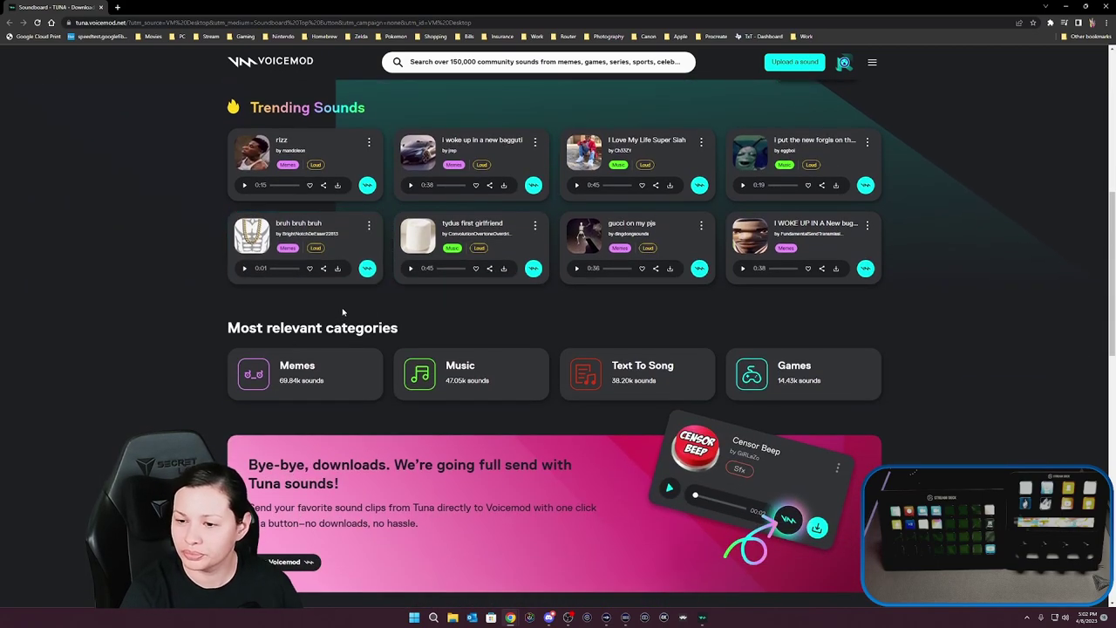
left_click(577, 268)
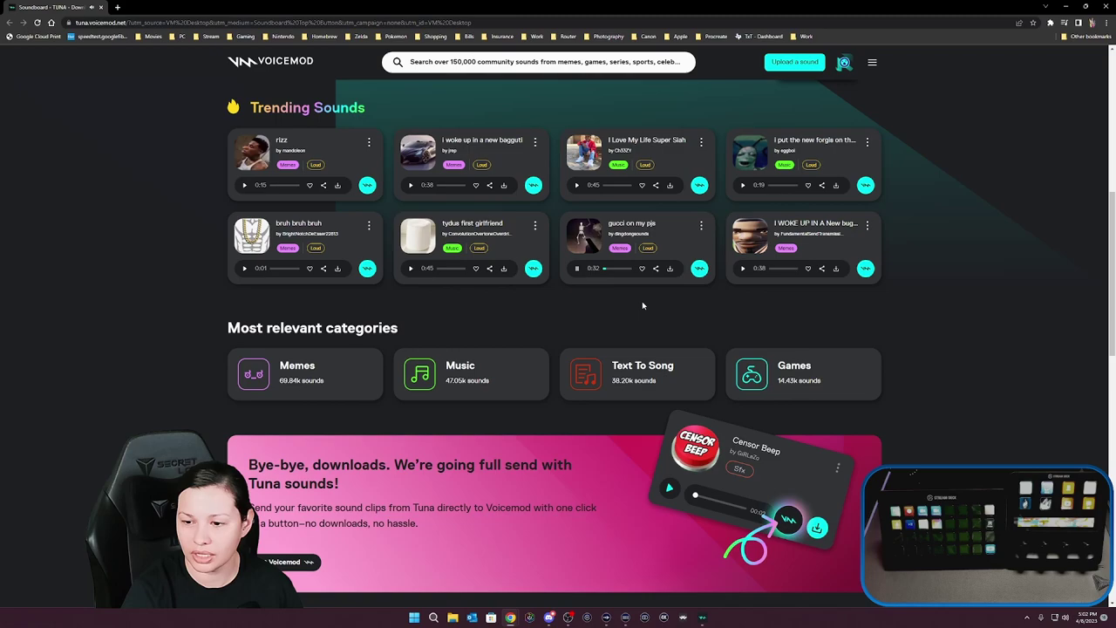
left_click(576, 267)
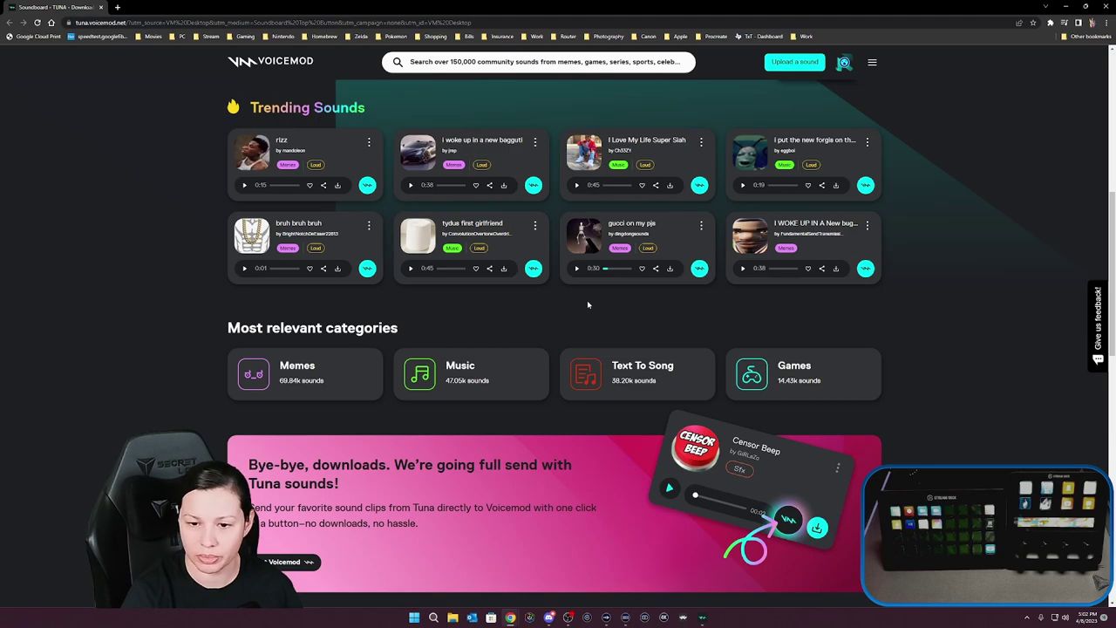
left_click(244, 268)
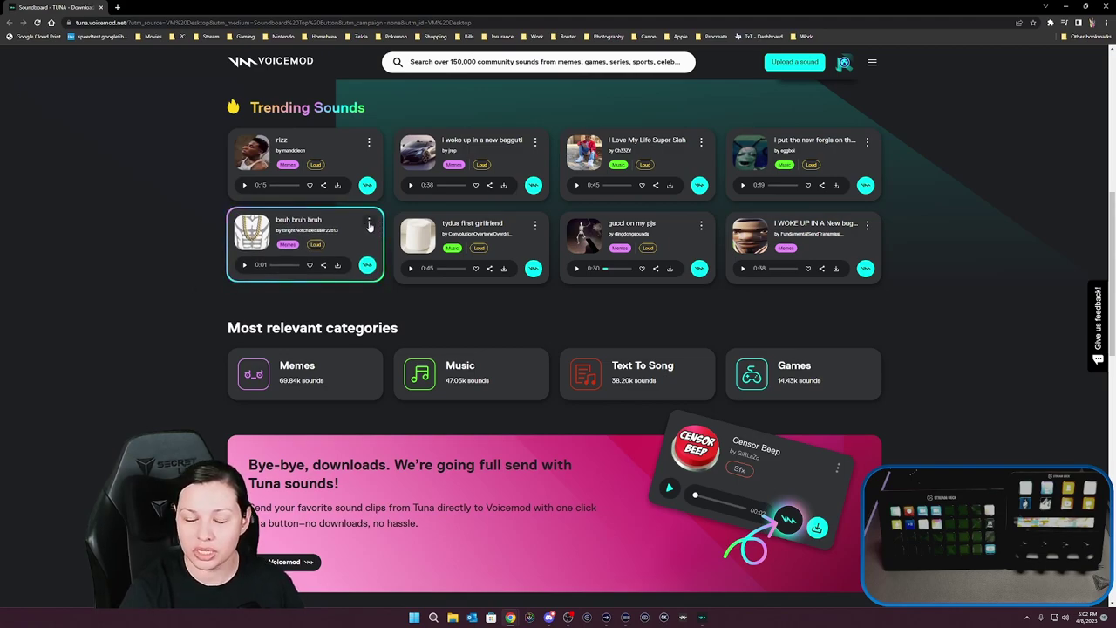
Step: Send 'bruh bruh bruh' to Voicemod and add it to the soundboard
left_click(369, 225)
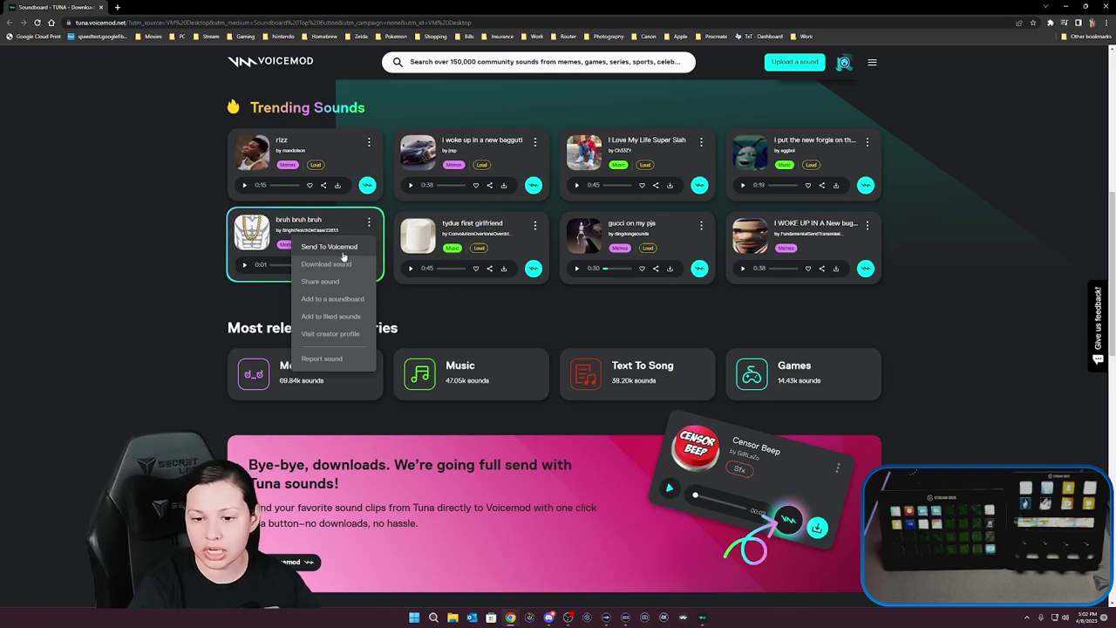
left_click(343, 253)
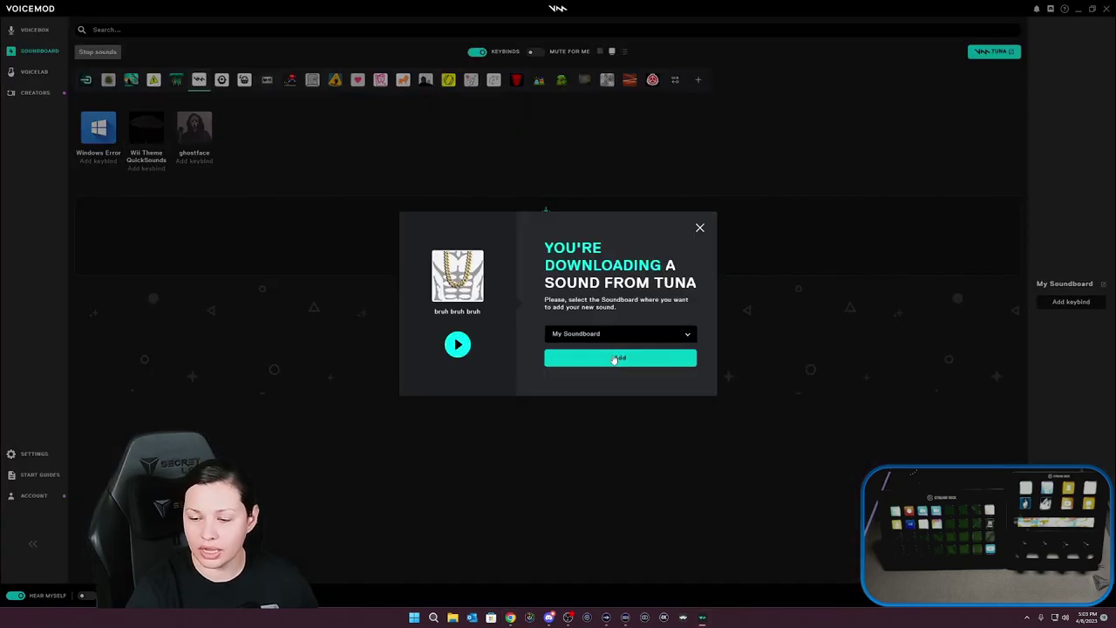
left_click(616, 359)
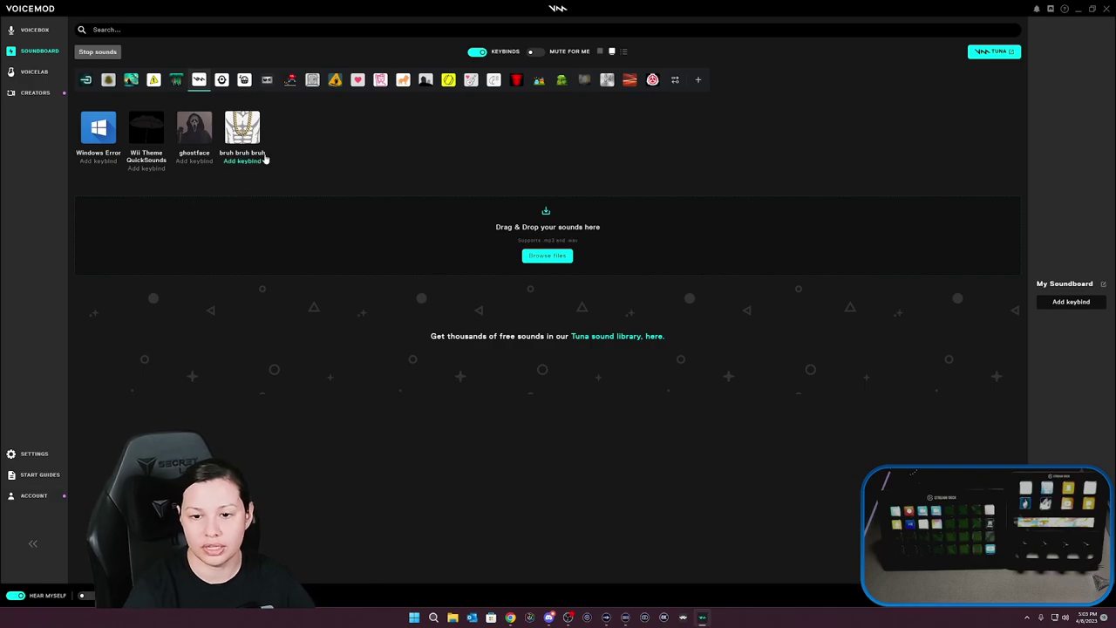
Step: Switch Stream Deck to the Voicemod SDXL profile
mouse_move(625, 617)
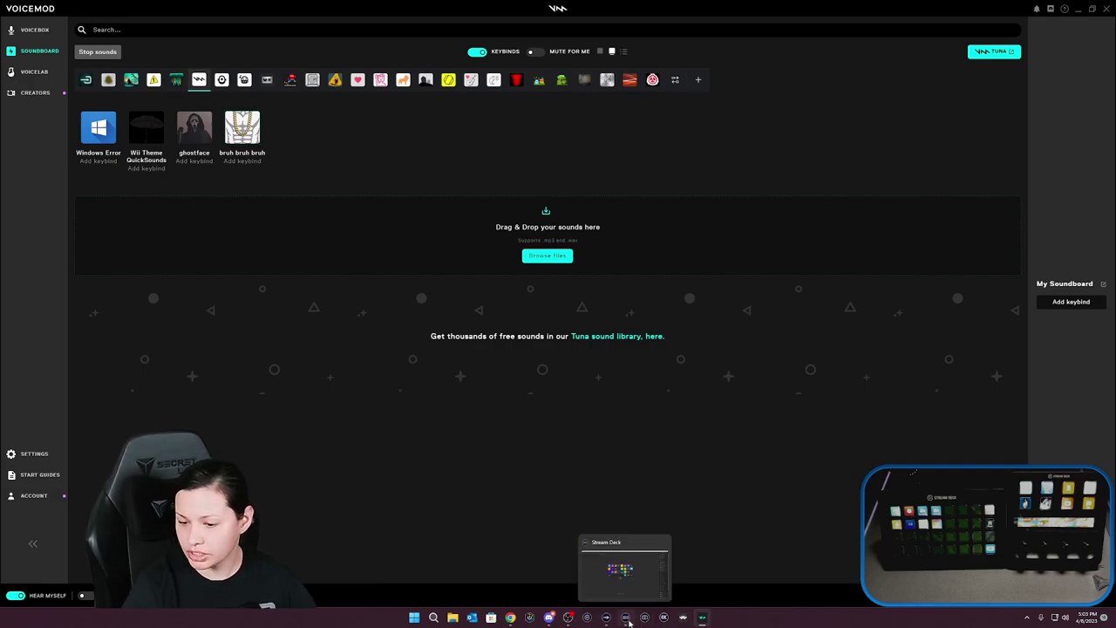
left_click(624, 571)
left_click(266, 31)
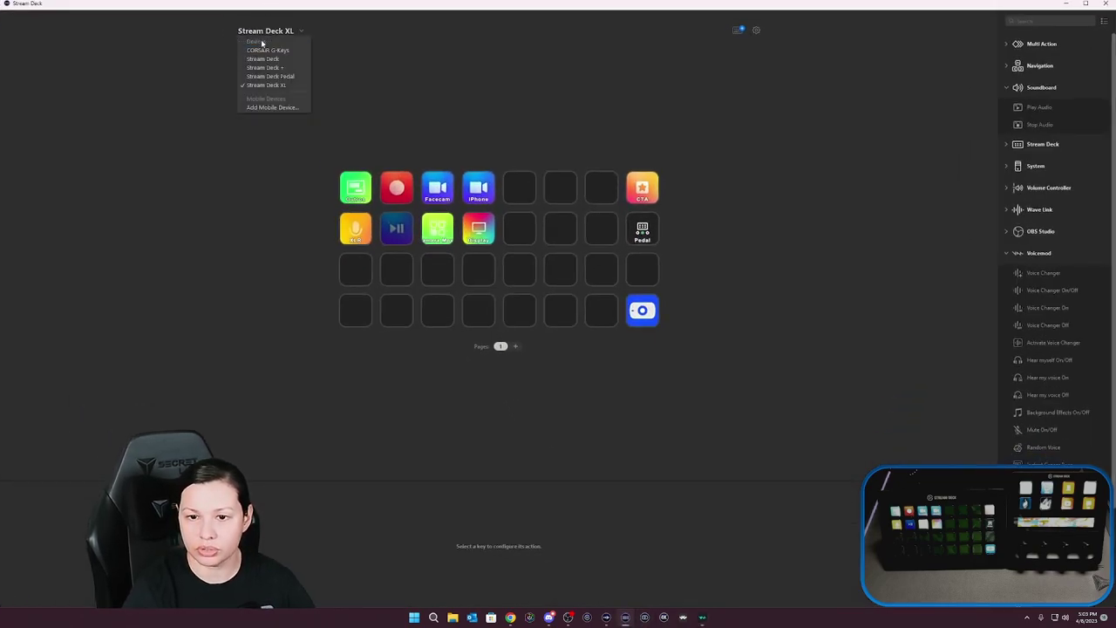
left_click(373, 45)
left_click(263, 41)
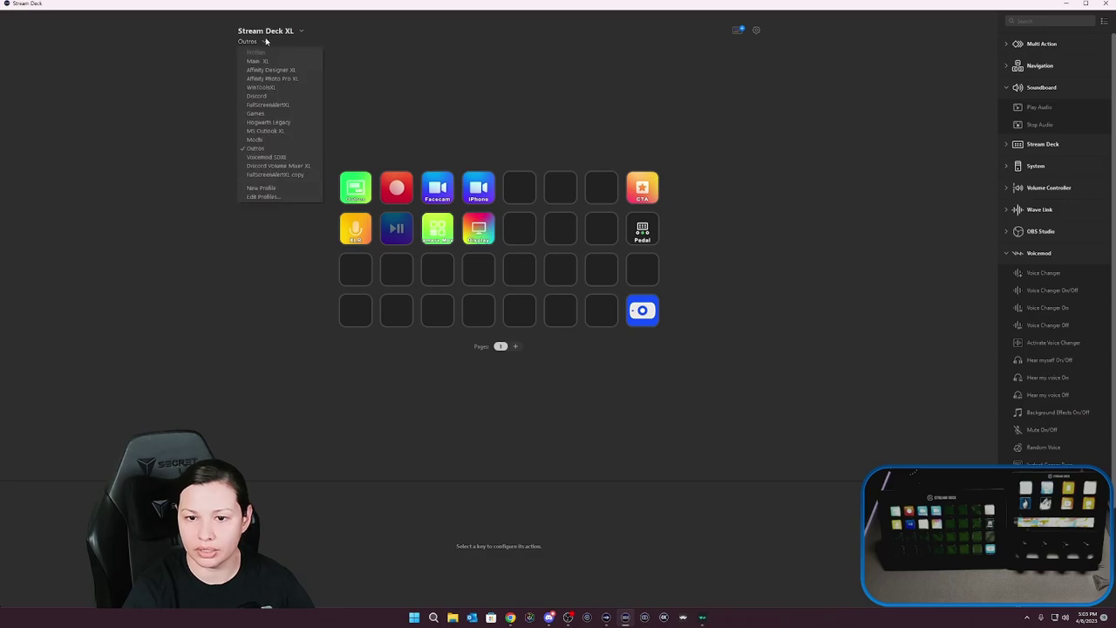
left_click(269, 157)
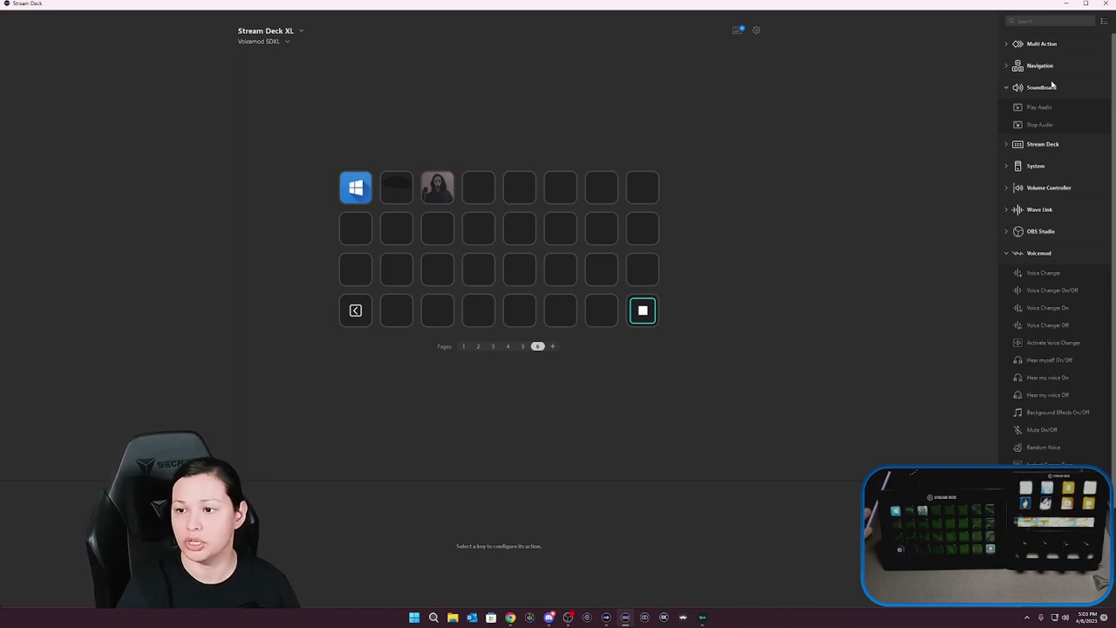
Step: Search the Store for 'voice' and confirm the Voicemod plugin is installed
left_click(737, 30)
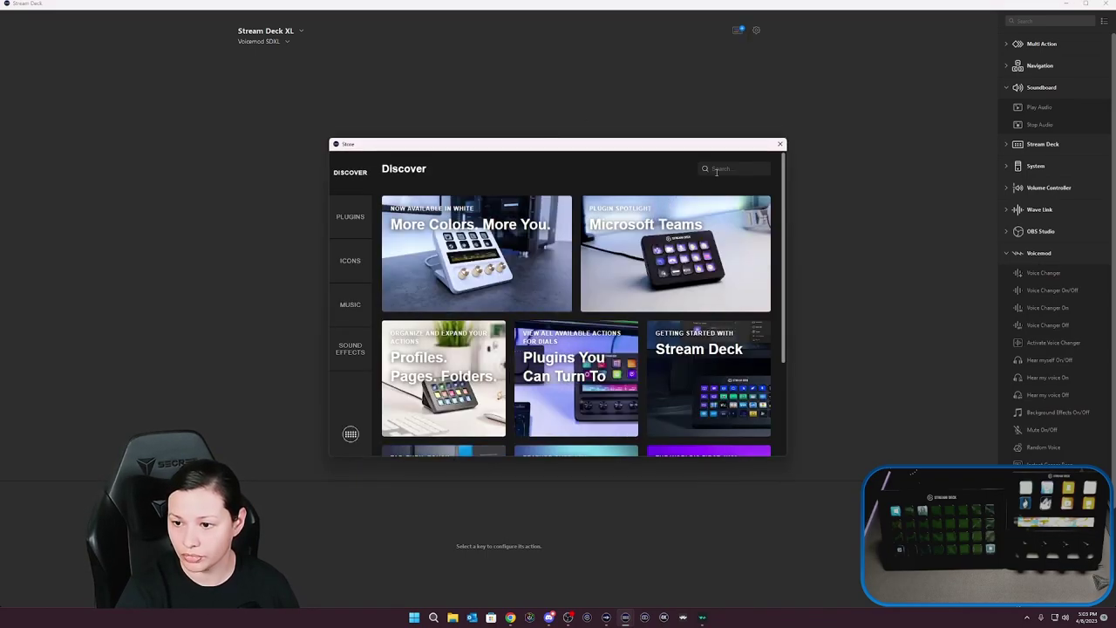
left_click(714, 170)
type("voice")
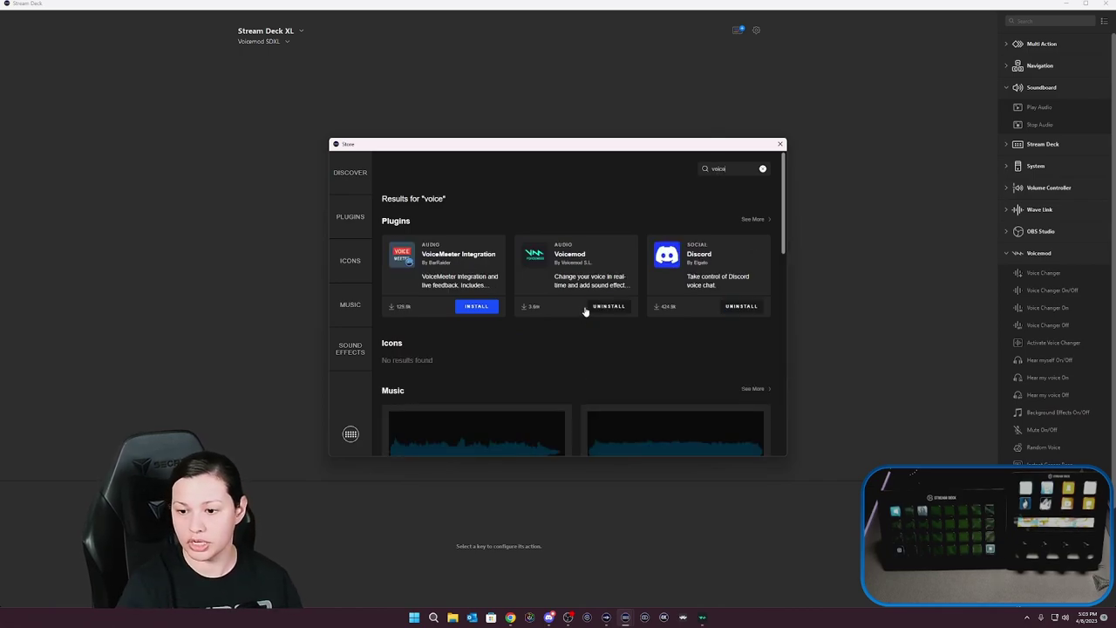
left_click(548, 280)
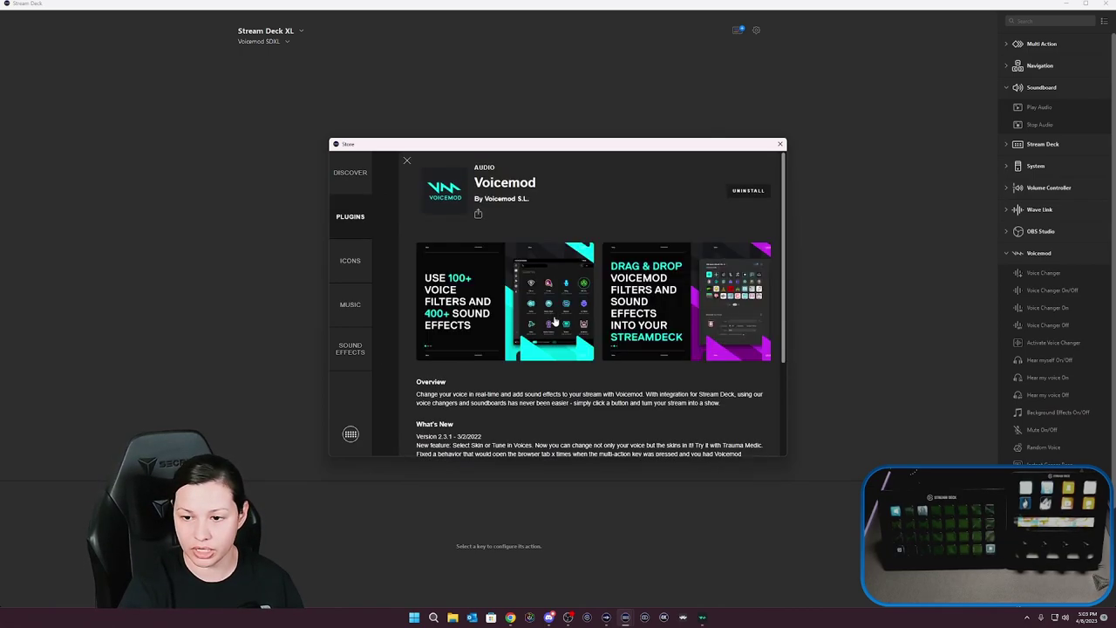
left_click(780, 144)
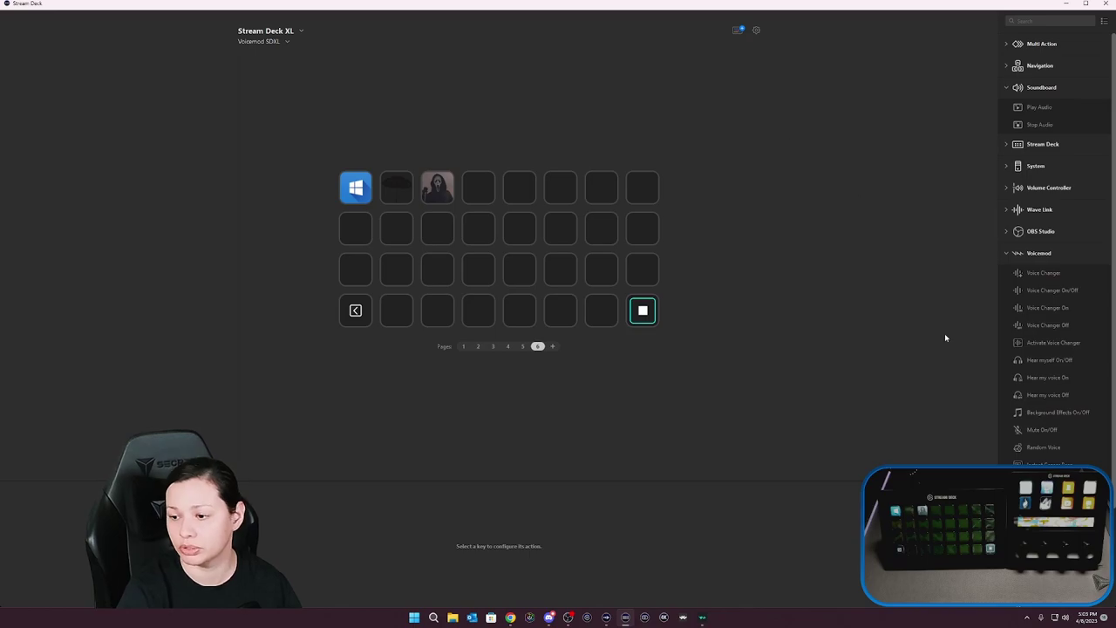
Step: Make the fourth top-row key play 'My Soundboard - bruh bruh bruh' via Voicemod, then hide Stream Deck
left_click_drag(1042, 499, 479, 190)
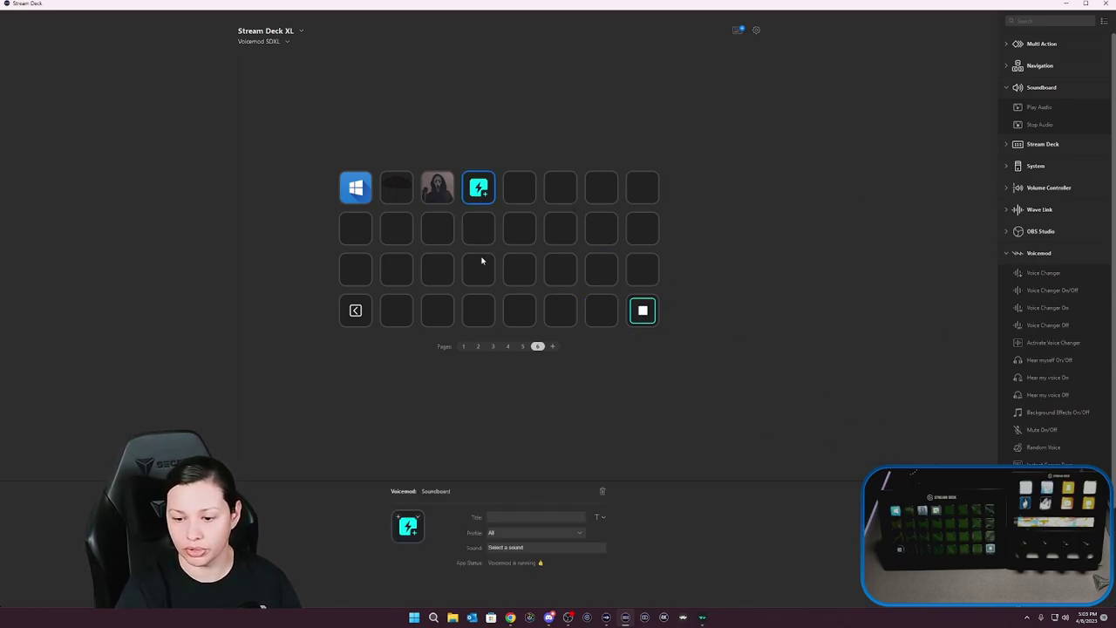
left_click(545, 546)
left_click(521, 431)
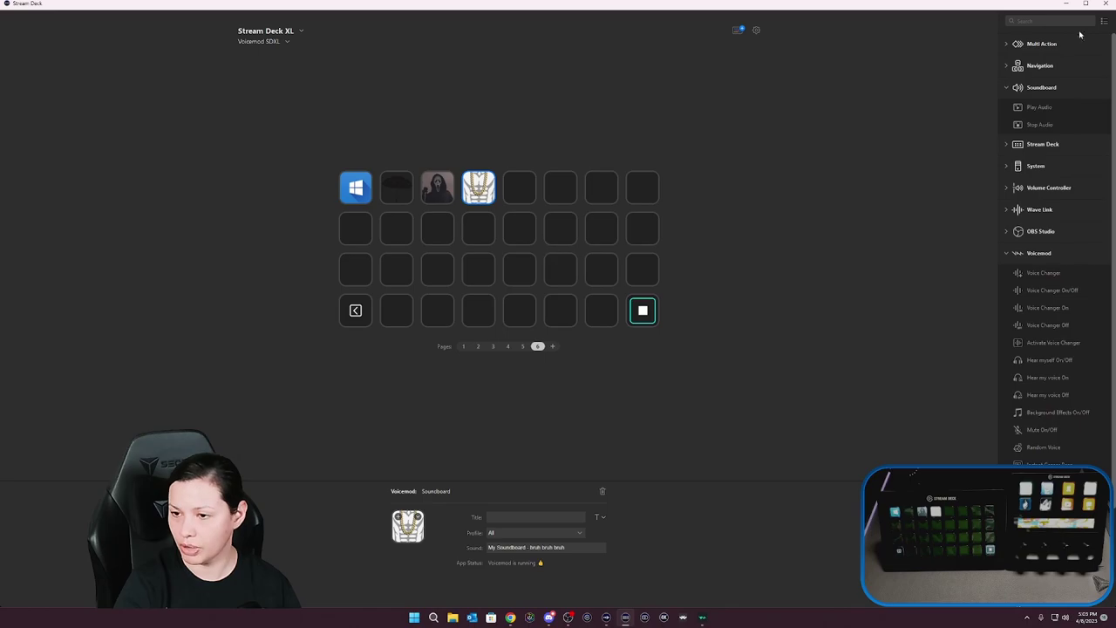
left_click(1066, 4)
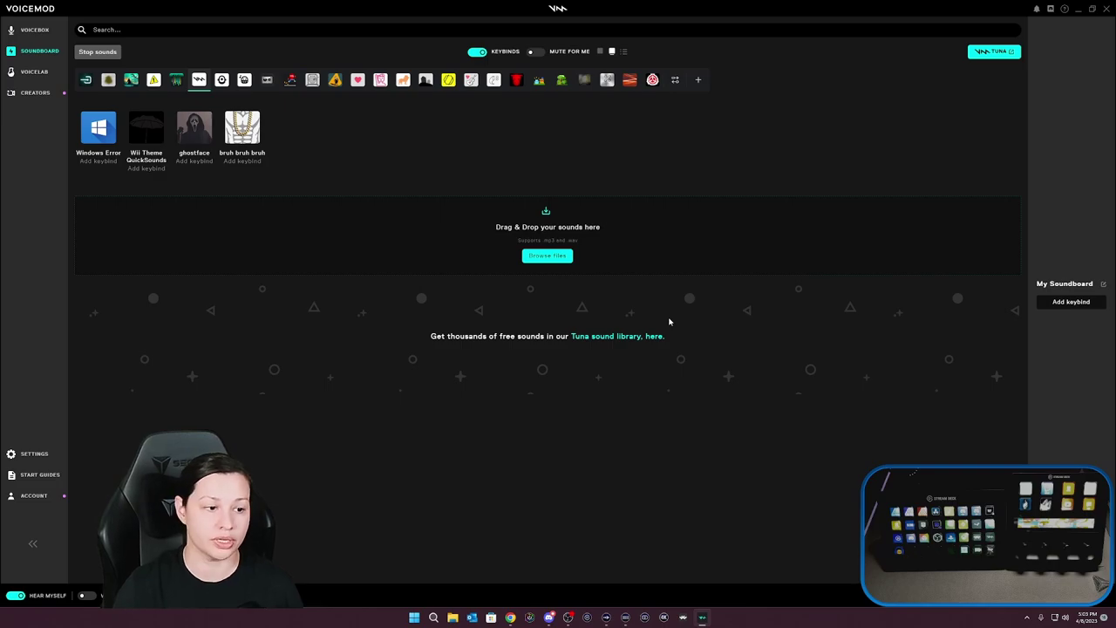
Step: Minimize Voicemod and the Chrome Tuna page to reveal the Wave Link mixer
left_click(1079, 8)
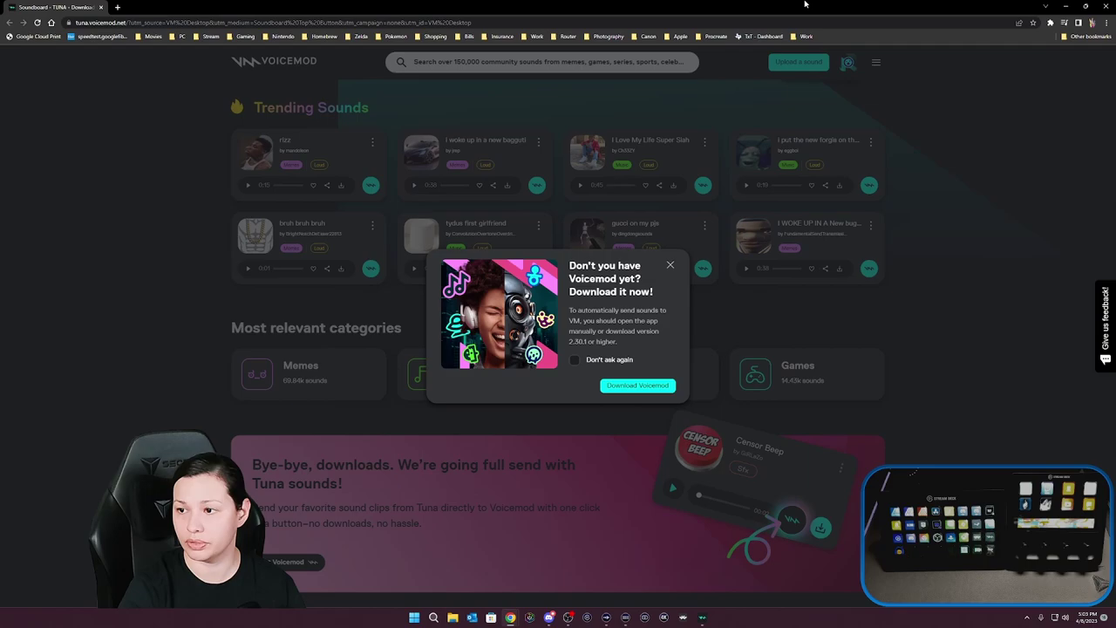
left_click(1065, 7)
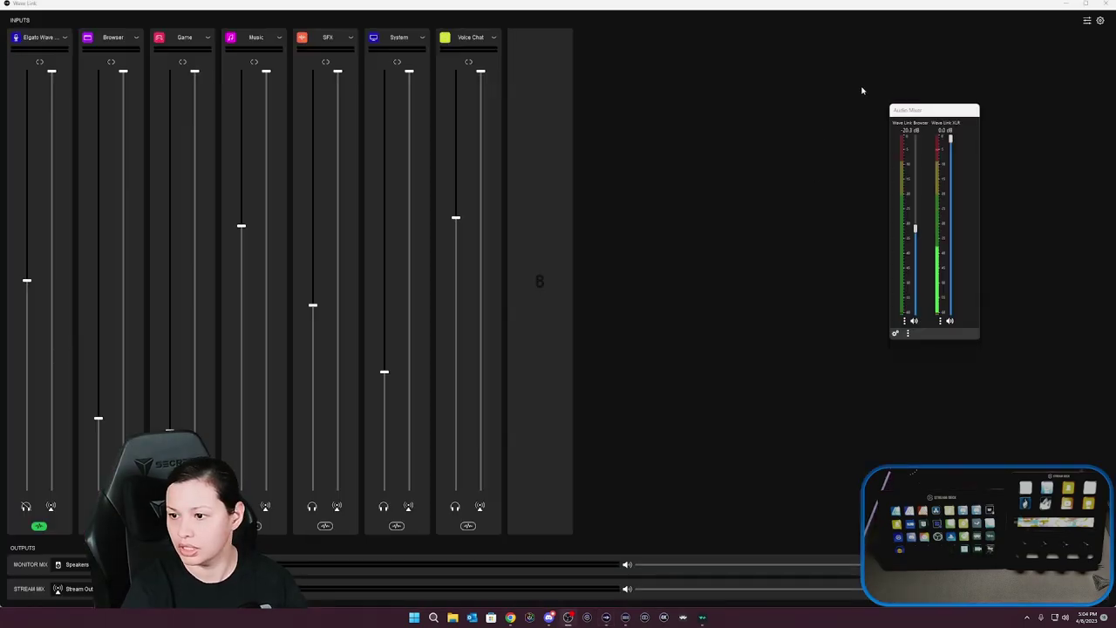
left_click_drag(922, 113, 652, 48)
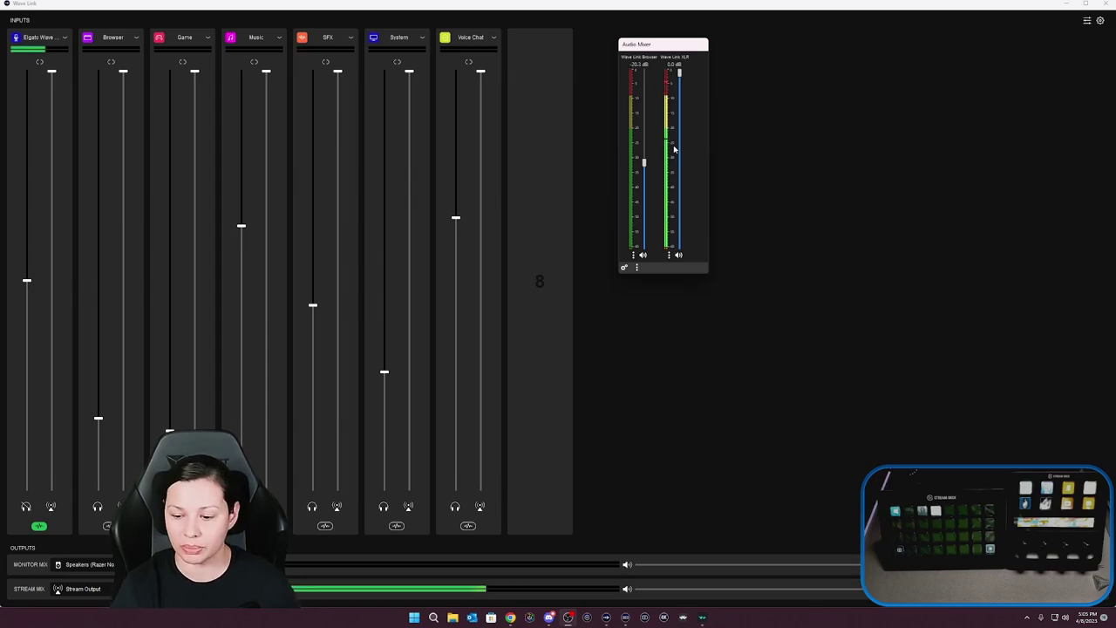
Step: Confirm Discord's voice settings use MicrophoneFX input and Voice Chat output, then minimize Discord
left_click(548, 618)
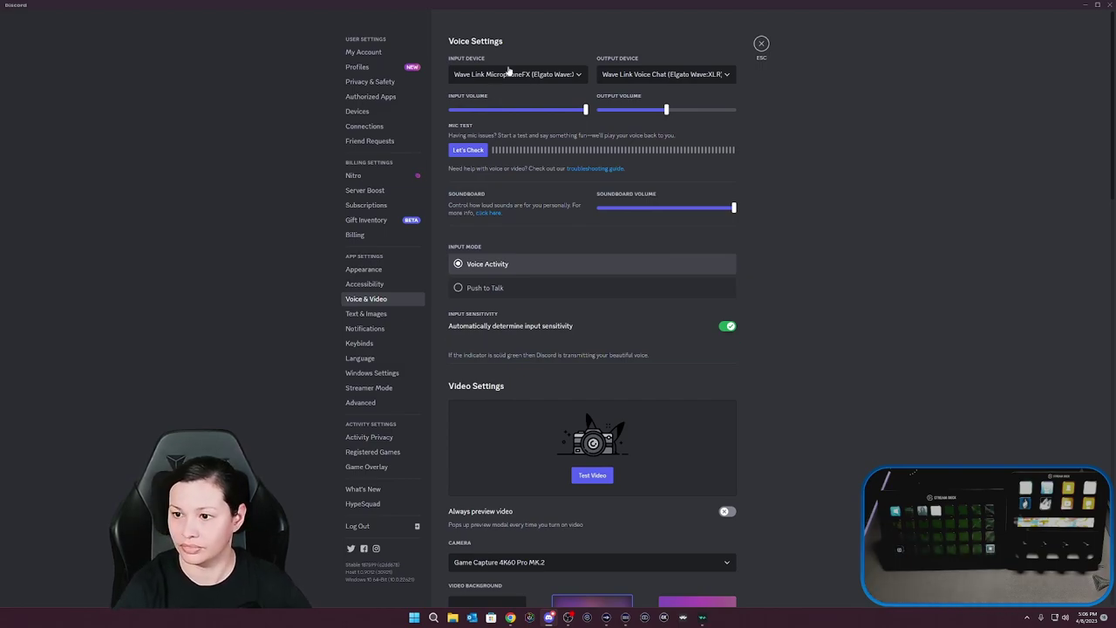
key("Escape")
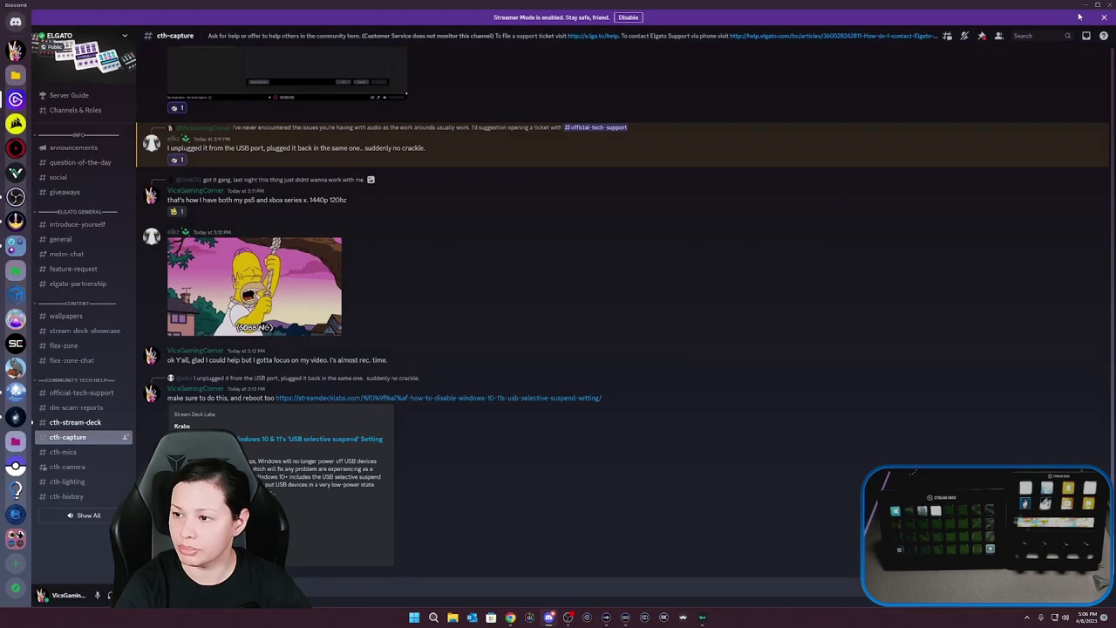
left_click(1086, 6)
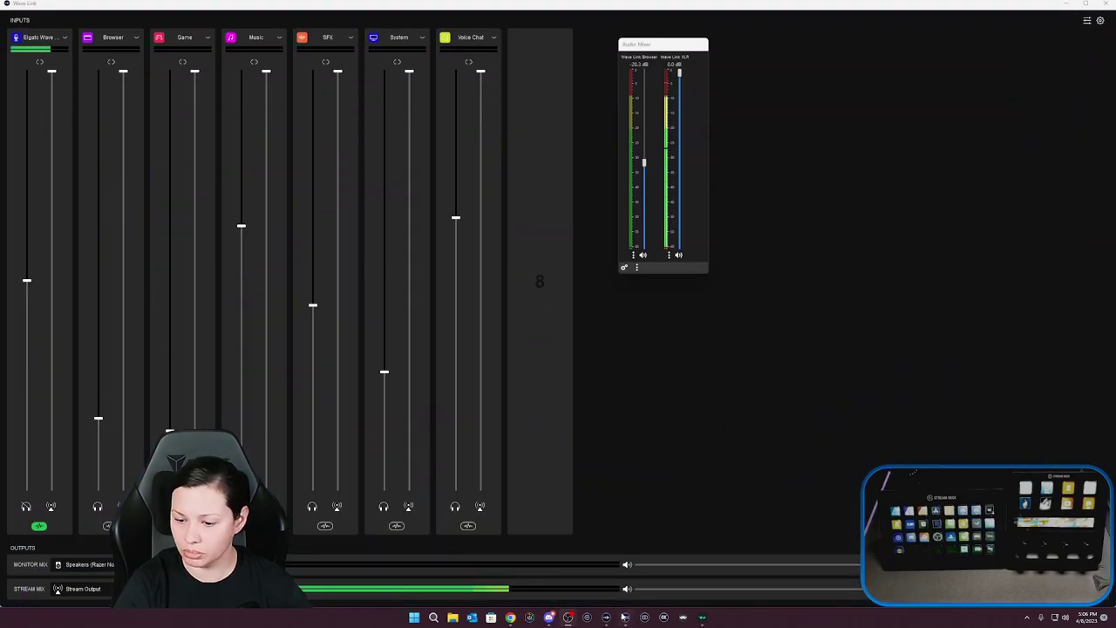
Step: Restore the Stream Deck window showing the Main page of the XL profile
mouse_move(624, 615)
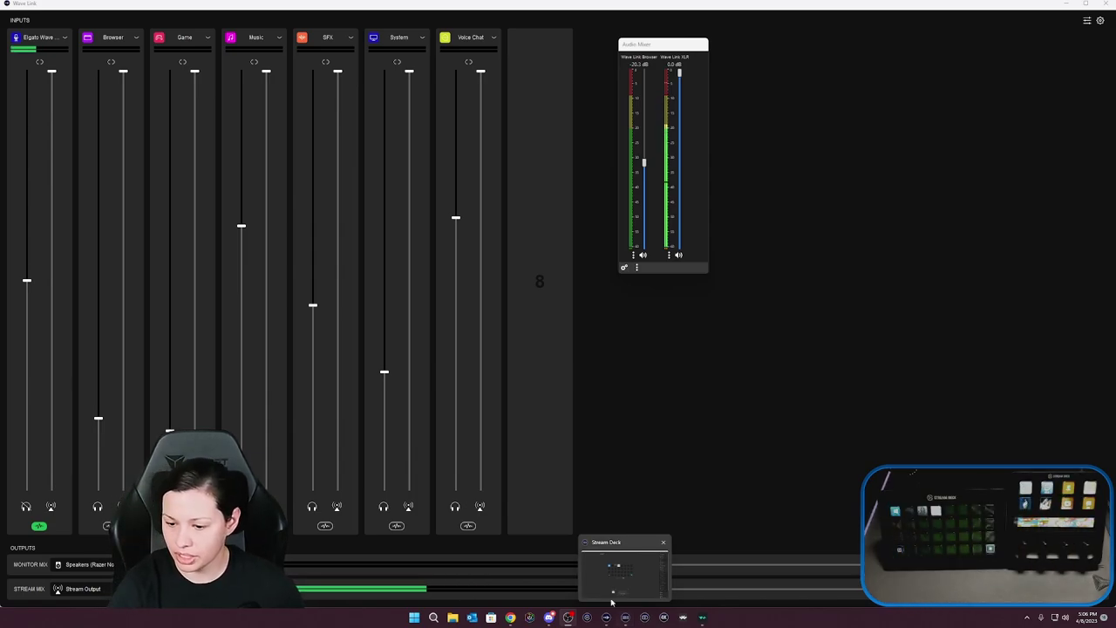
left_click(625, 616)
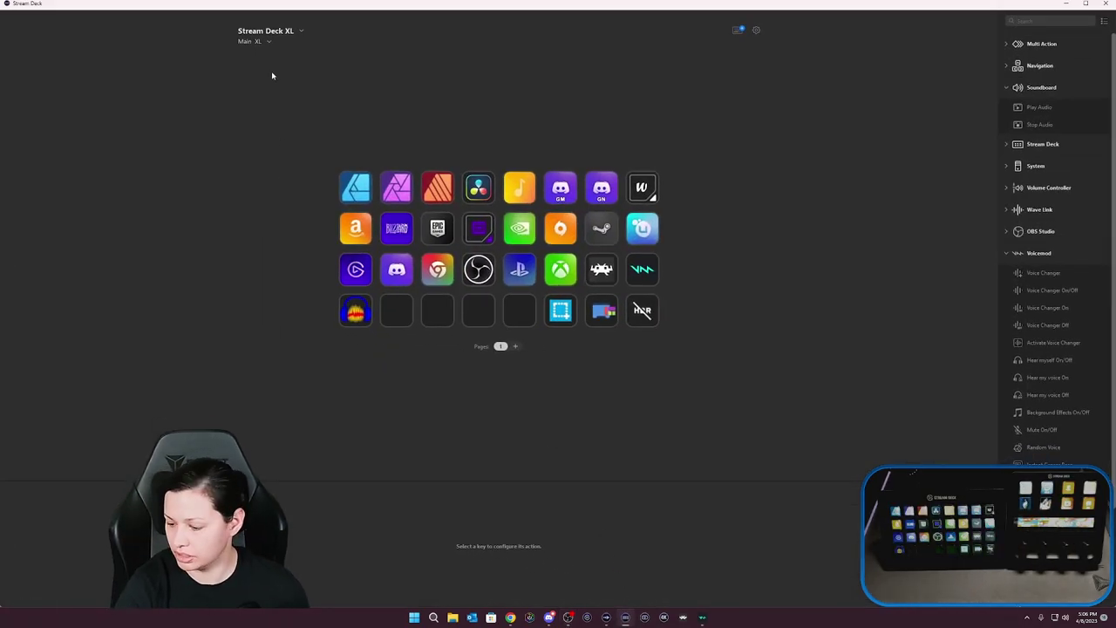